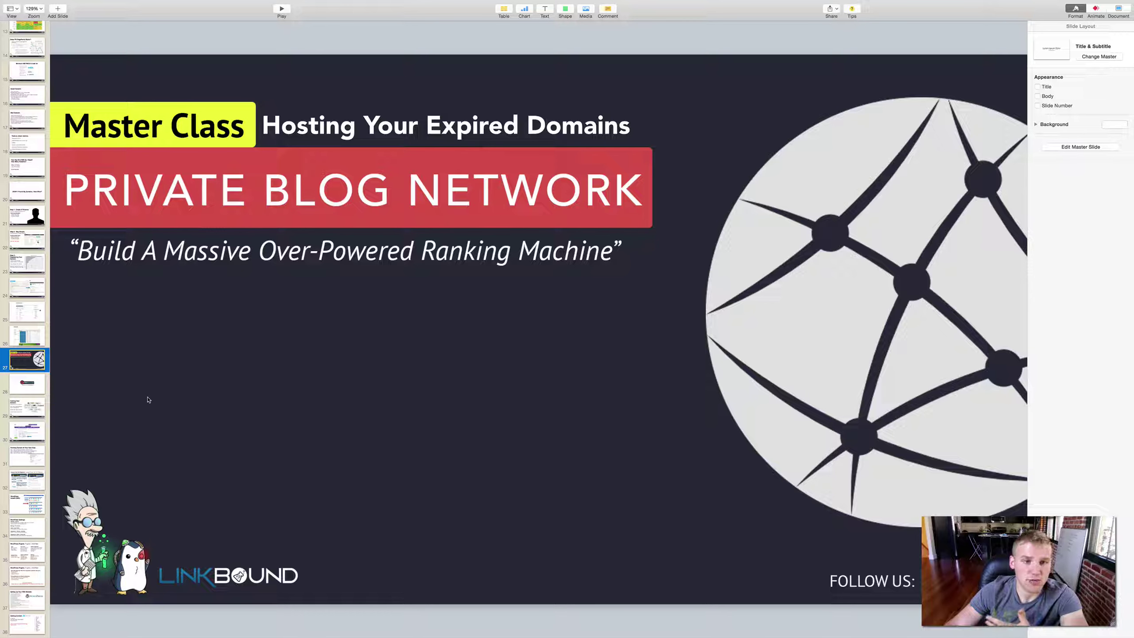
- Show slide 28, the PBN Masters slide with the link-bound.com/pbnmasters address
{"action": "left_click", "coordinate": [36, 389]}
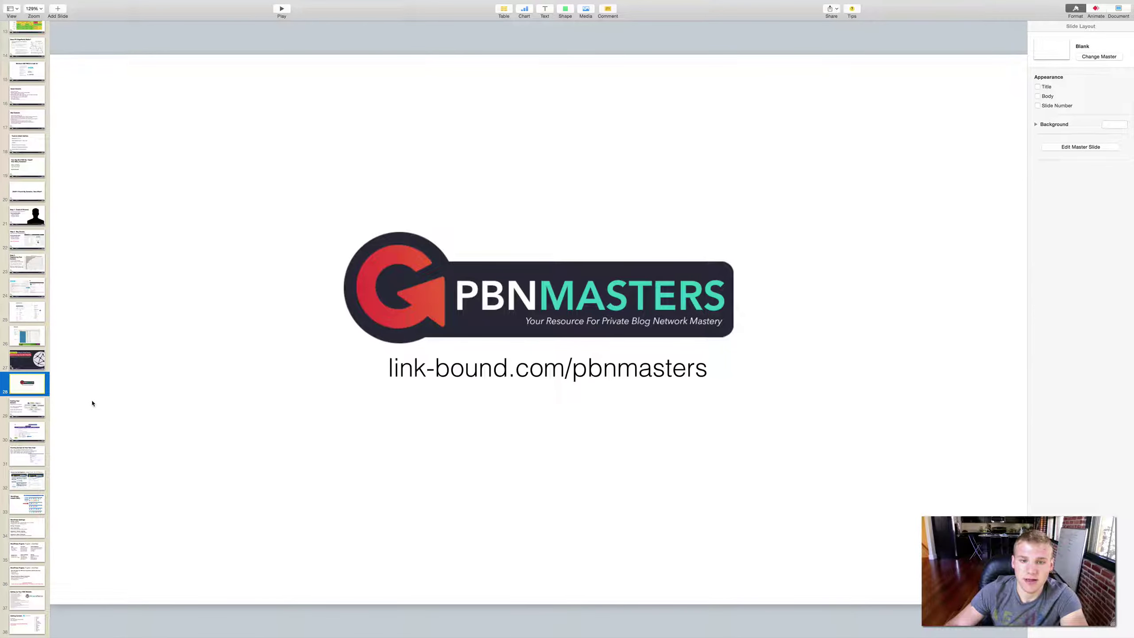
- Show slide 29, the Hosting Your Domain slide with tips beside the web host logos
{"action": "left_click", "coordinate": [31, 407]}
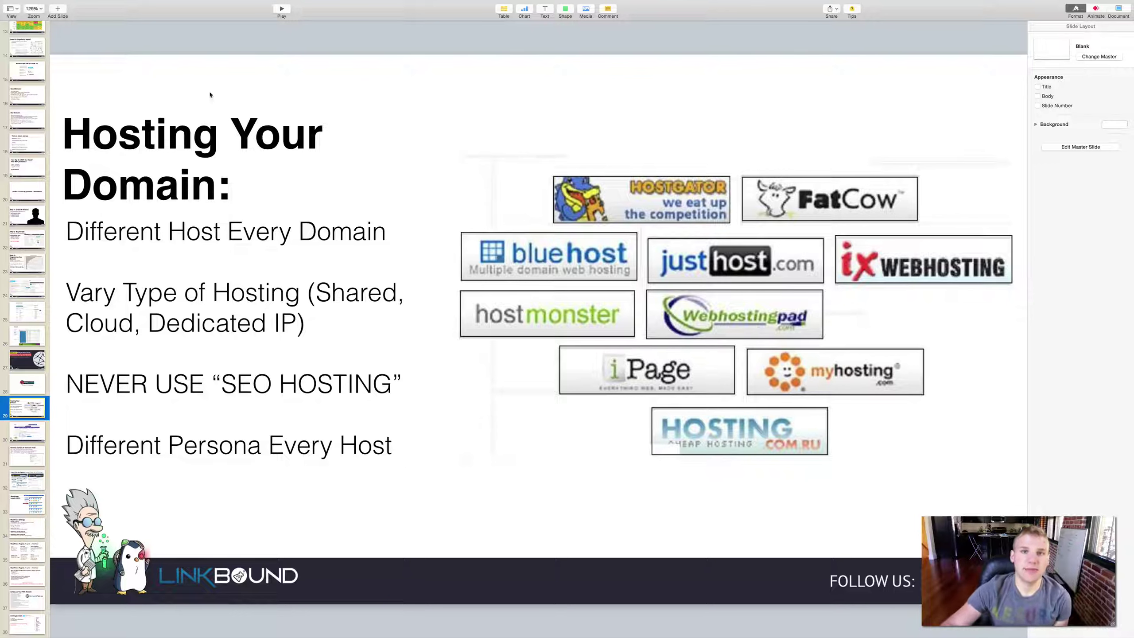
- Add a text box reading 192.168.101.105 above the hosting logos
{"action": "left_click", "coordinate": [549, 10]}
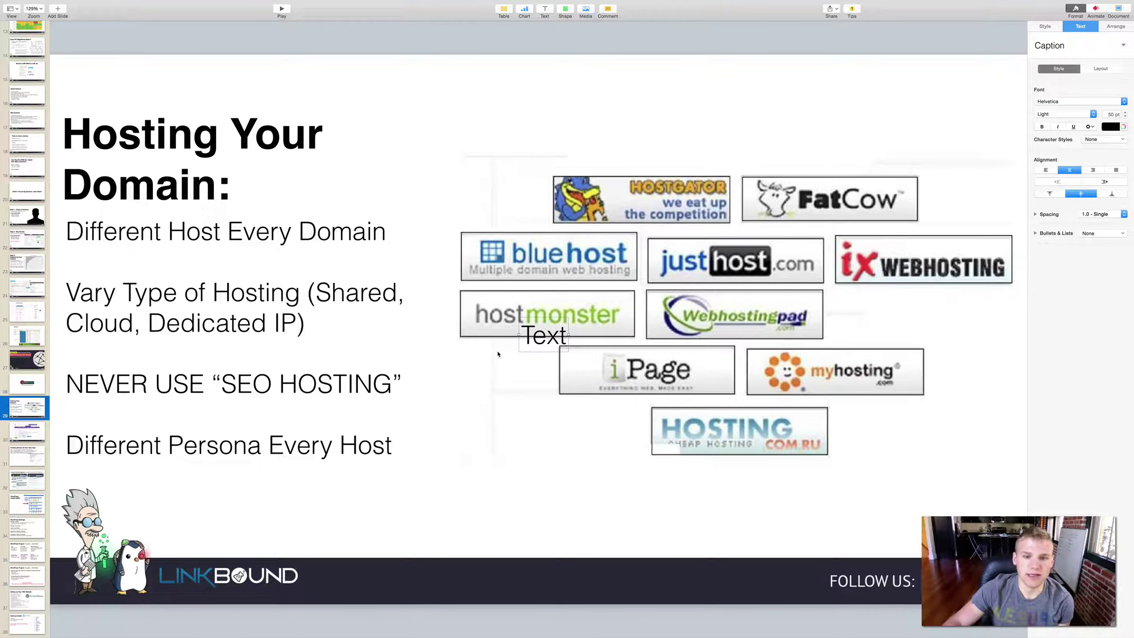
{"action": "left_click_drag", "start_coordinate": [547, 346], "coordinate": [596, 110]}
{"action": "double_click", "coordinate": [596, 108]}
{"action": "key", "text": "BackSpace"}
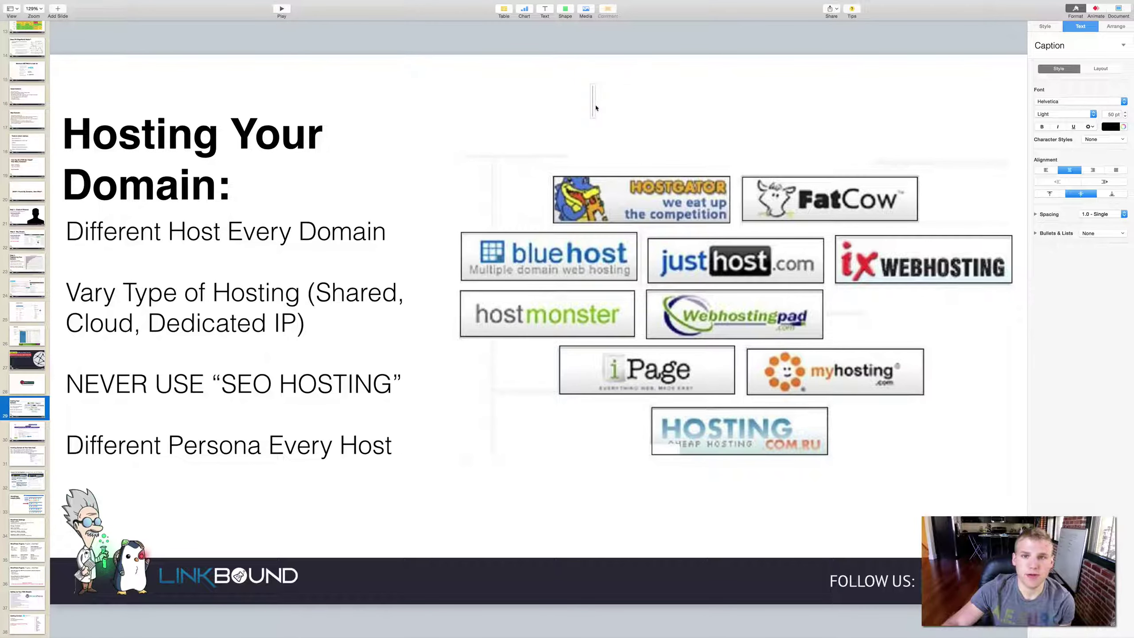
{"action": "type", "text": "192.168"}
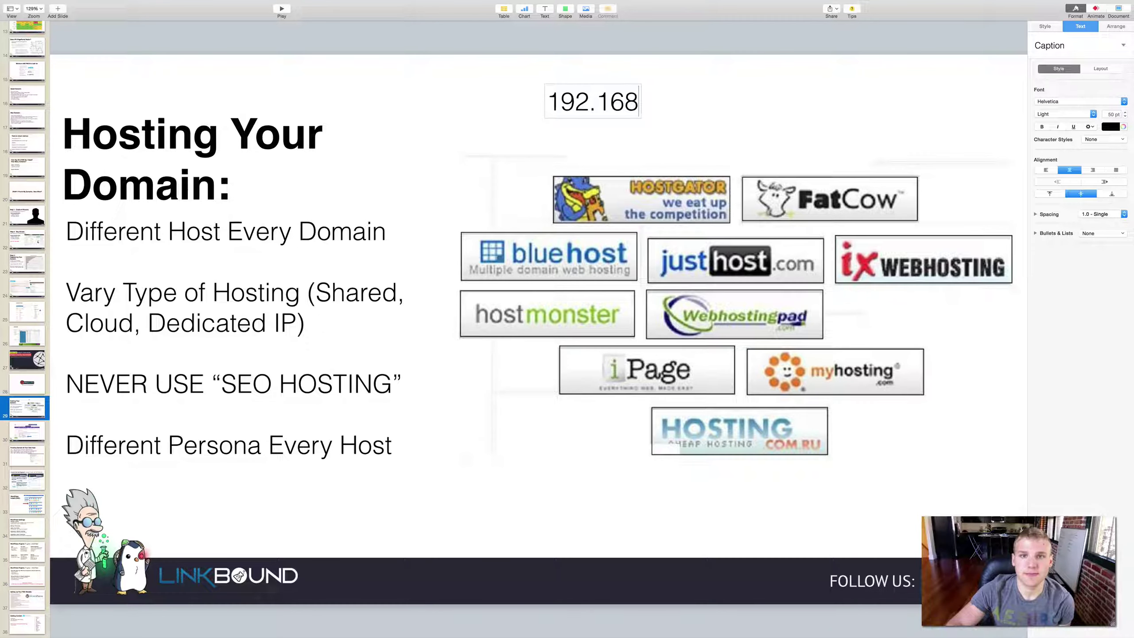
{"action": "type", "text": ".101"}
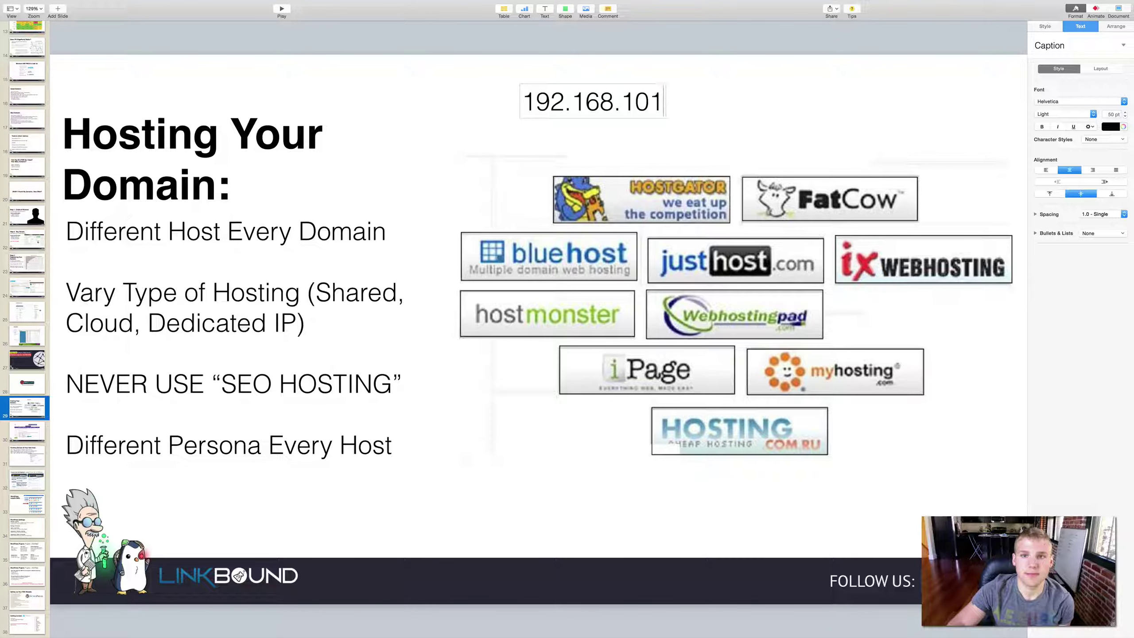
{"action": "type", "text": ".105"}
{"action": "left_click", "coordinate": [587, 131]}
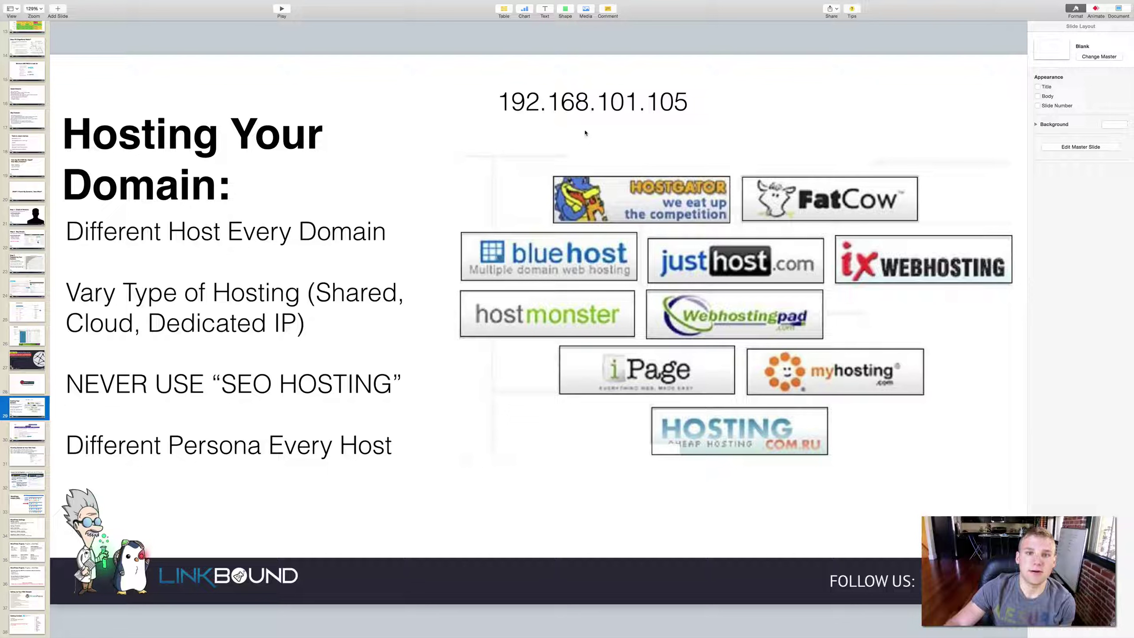
- Edit the IP address text to read 98.120.101.105
{"action": "left_click", "coordinate": [575, 105]}
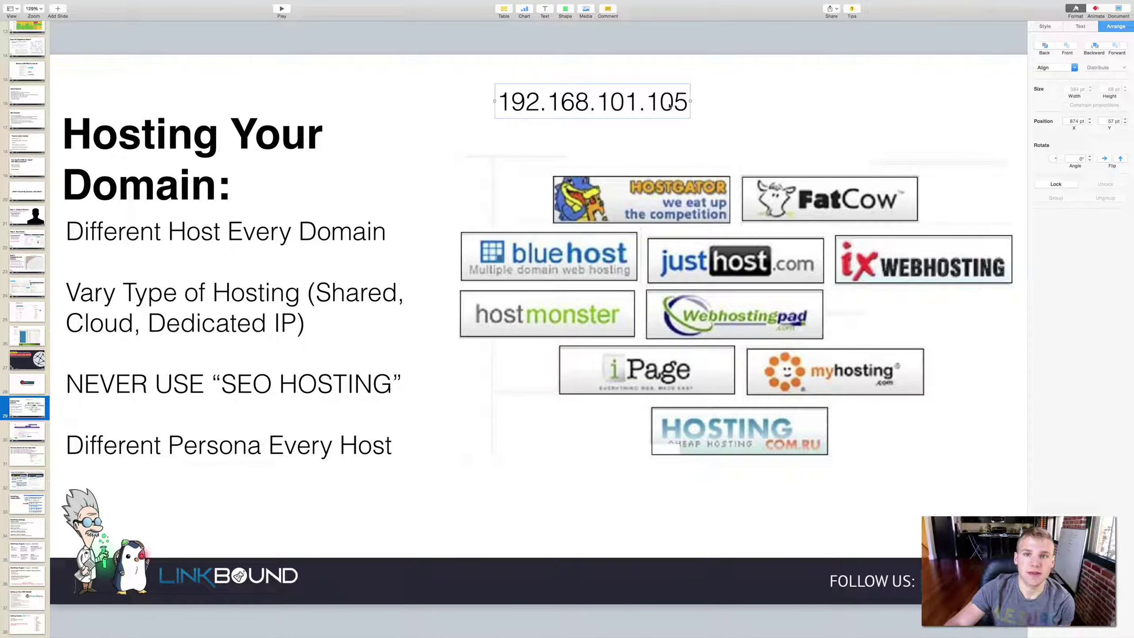
{"action": "left_click", "coordinate": [633, 104]}
{"action": "left_click_drag", "start_coordinate": [637, 104], "coordinate": [595, 104]}
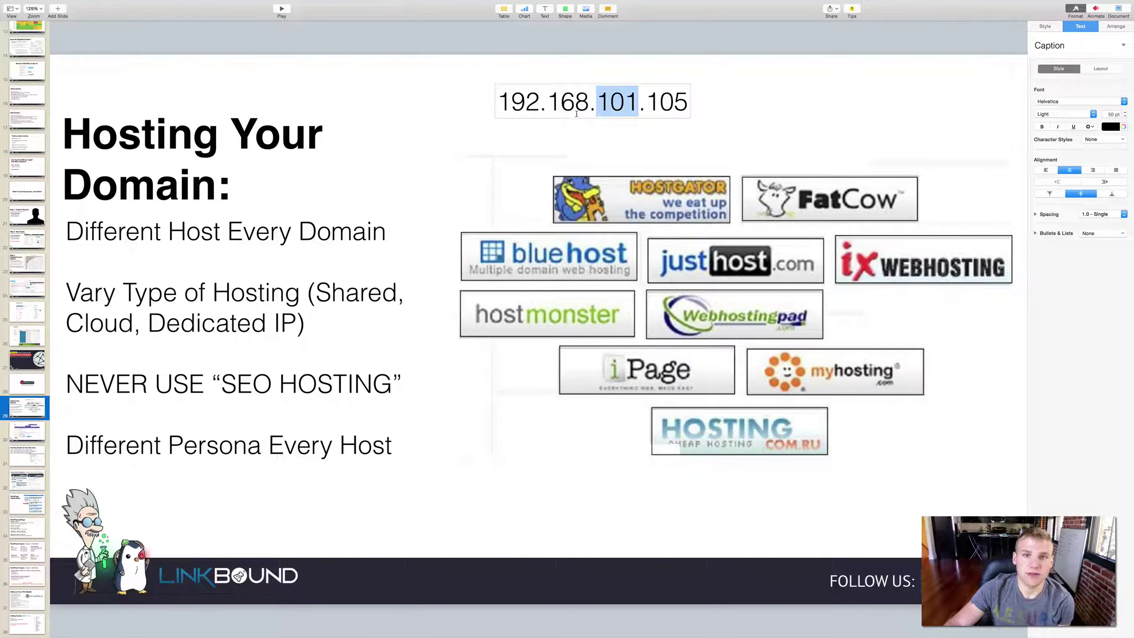
{"action": "left_click_drag", "start_coordinate": [499, 104], "coordinate": [601, 108]}
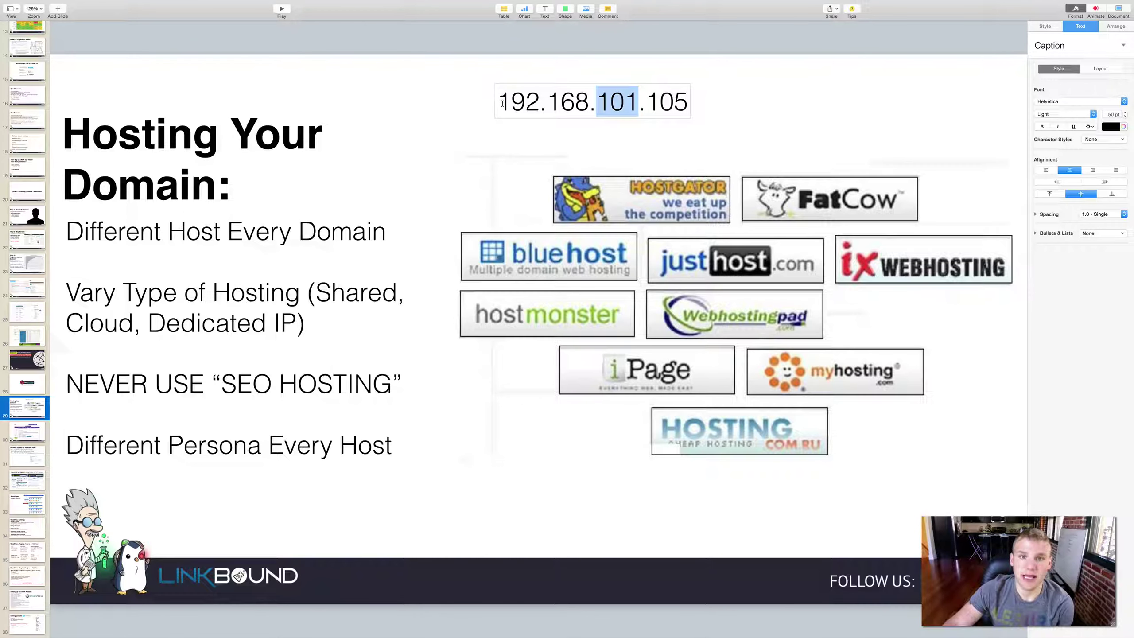
{"action": "left_click_drag", "start_coordinate": [498, 104], "coordinate": [582, 103]}
{"action": "type", "text": "98"}
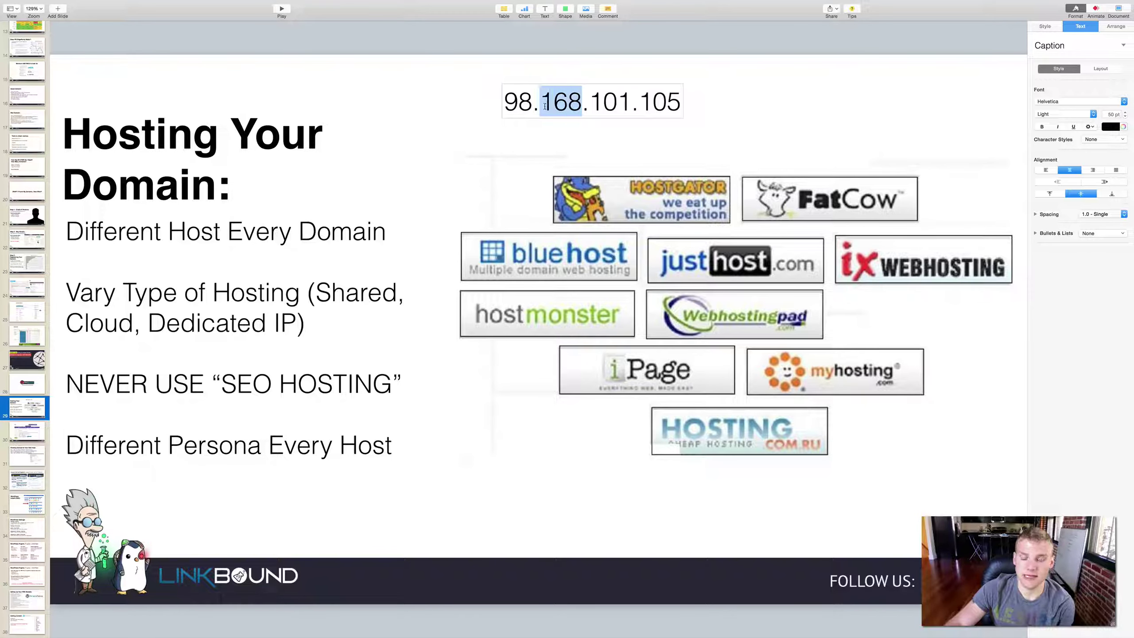
{"action": "key", "text": "BackSpace"}
{"action": "type", "text": "20"}
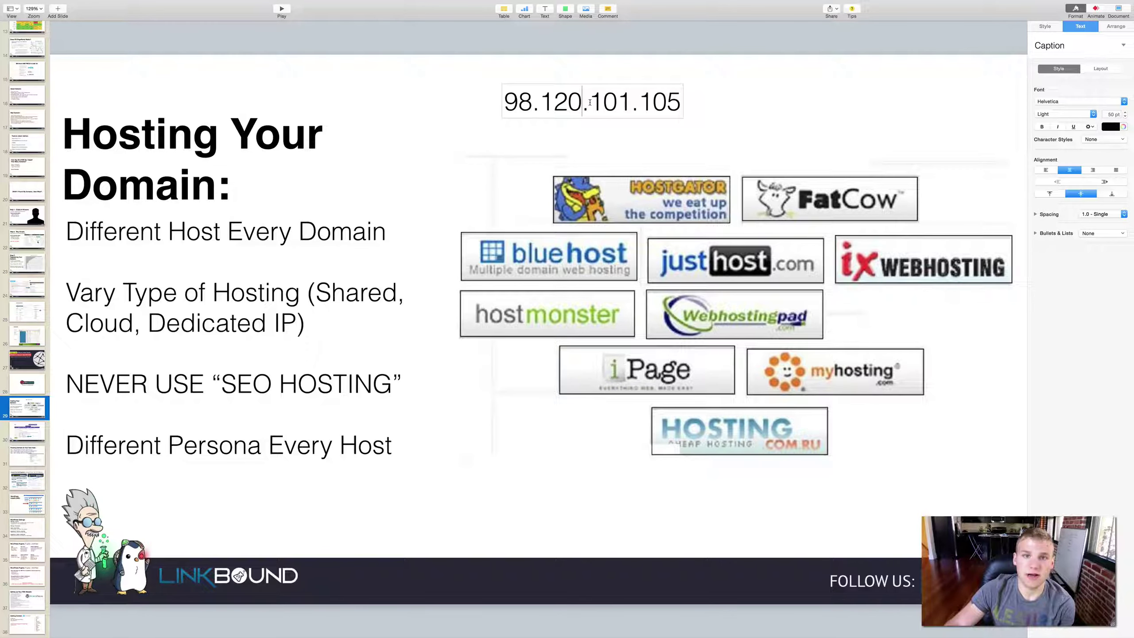
- Deselect the IP text box, glance at slide 21, return to slide 29, then switch to Chrome's Majestic results
{"action": "left_click", "coordinate": [655, 136]}
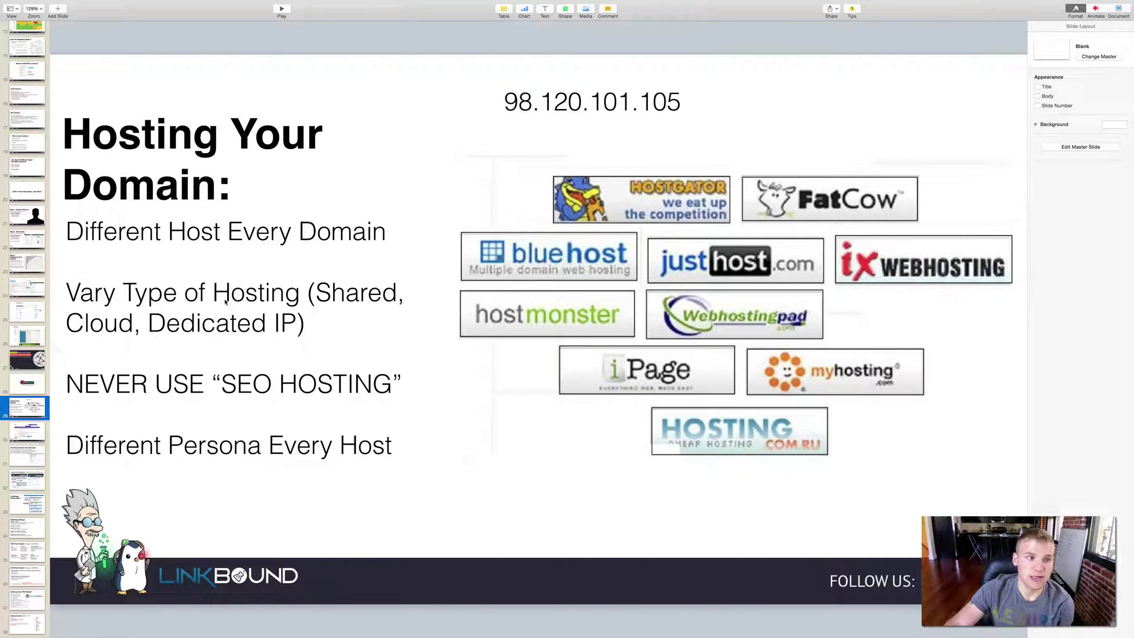
{"action": "left_click", "coordinate": [30, 219]}
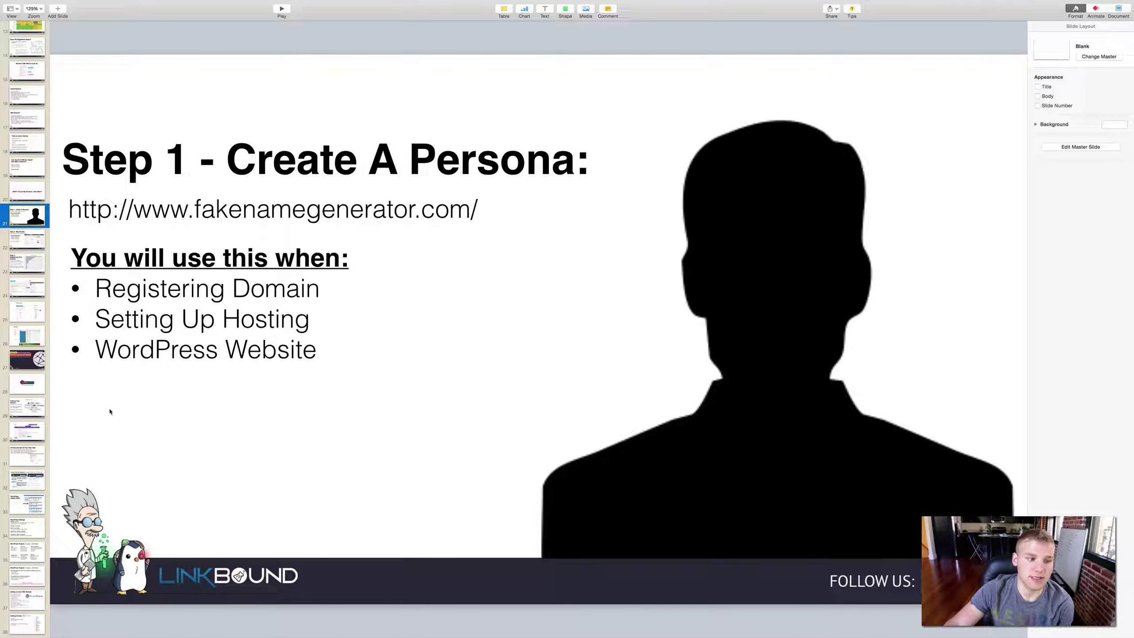
{"action": "left_click", "coordinate": [32, 407]}
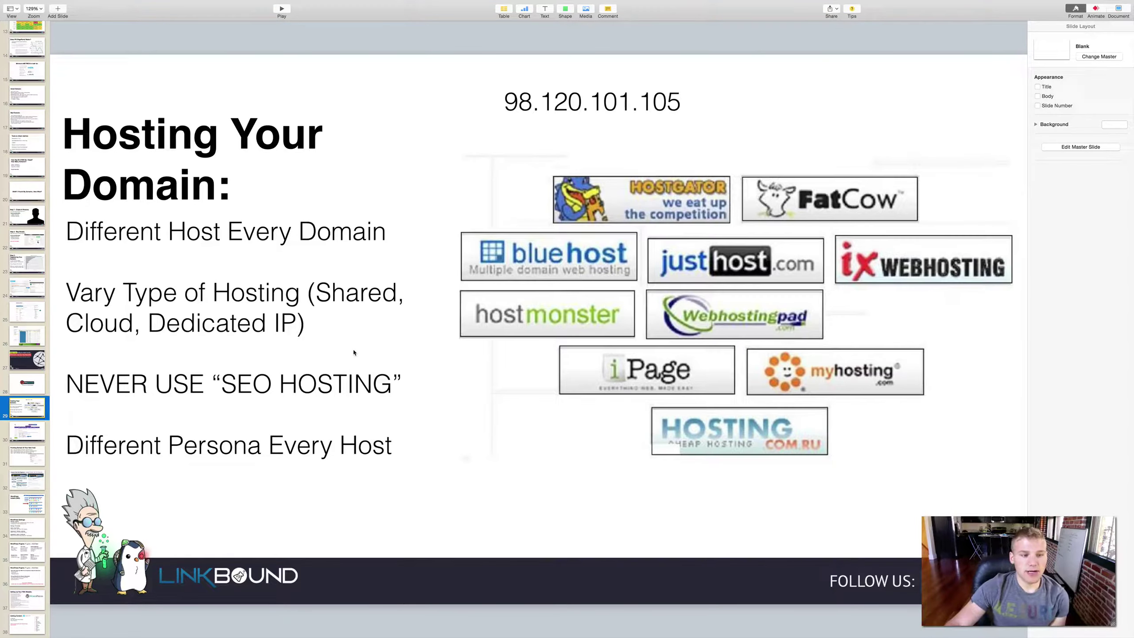
{"action": "key", "text": "ctrl+Left"}
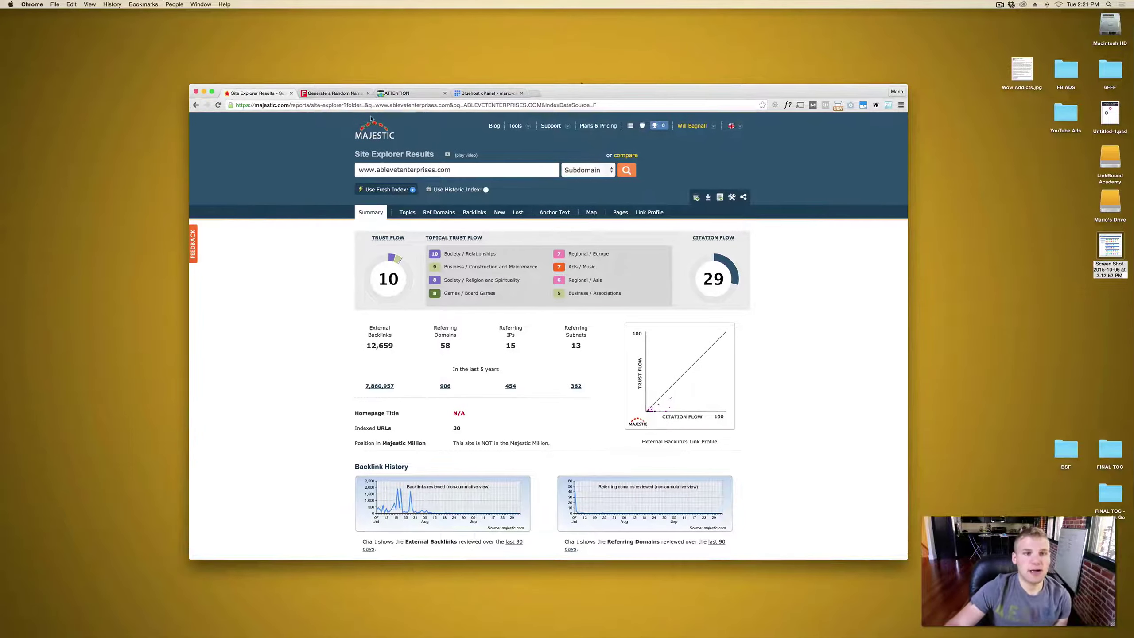
- Review GoDaddy's domain details and the Bluehost cPanel, then show the Fake Name Generator identity
{"action": "left_click", "coordinate": [393, 95]}
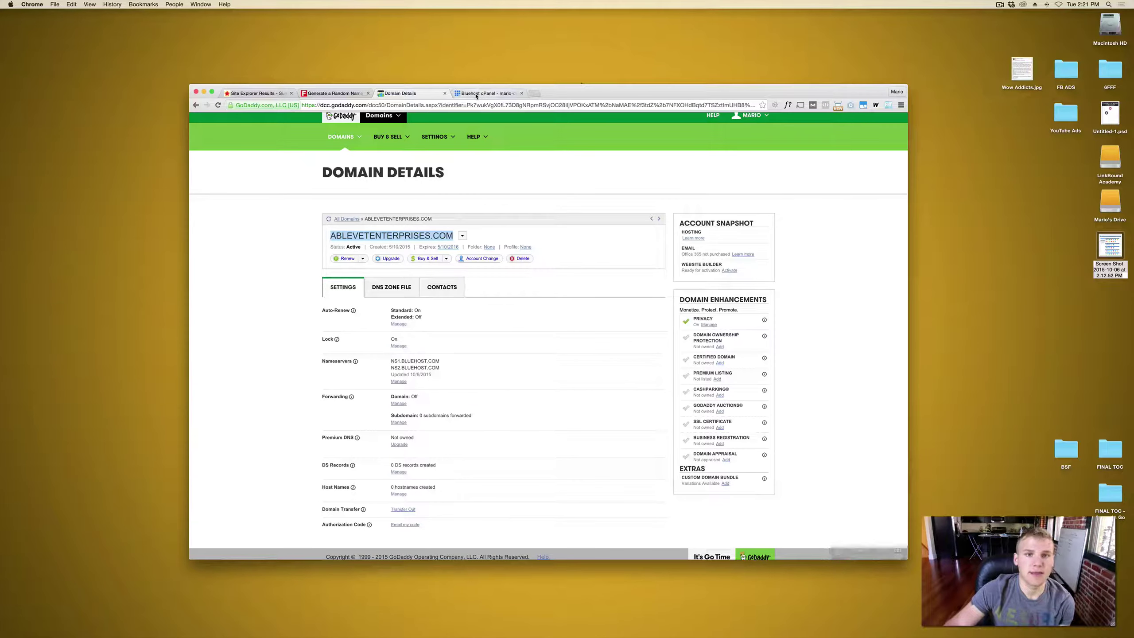
{"action": "left_click", "coordinate": [476, 94]}
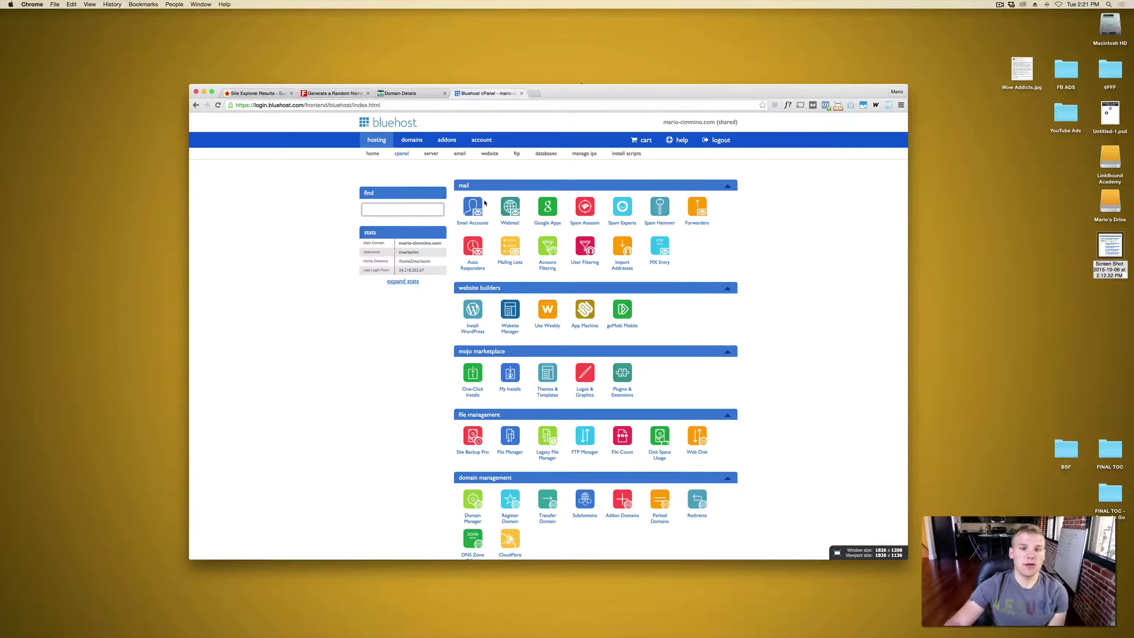
{"action": "left_click", "coordinate": [424, 94]}
{"action": "left_click", "coordinate": [307, 257]}
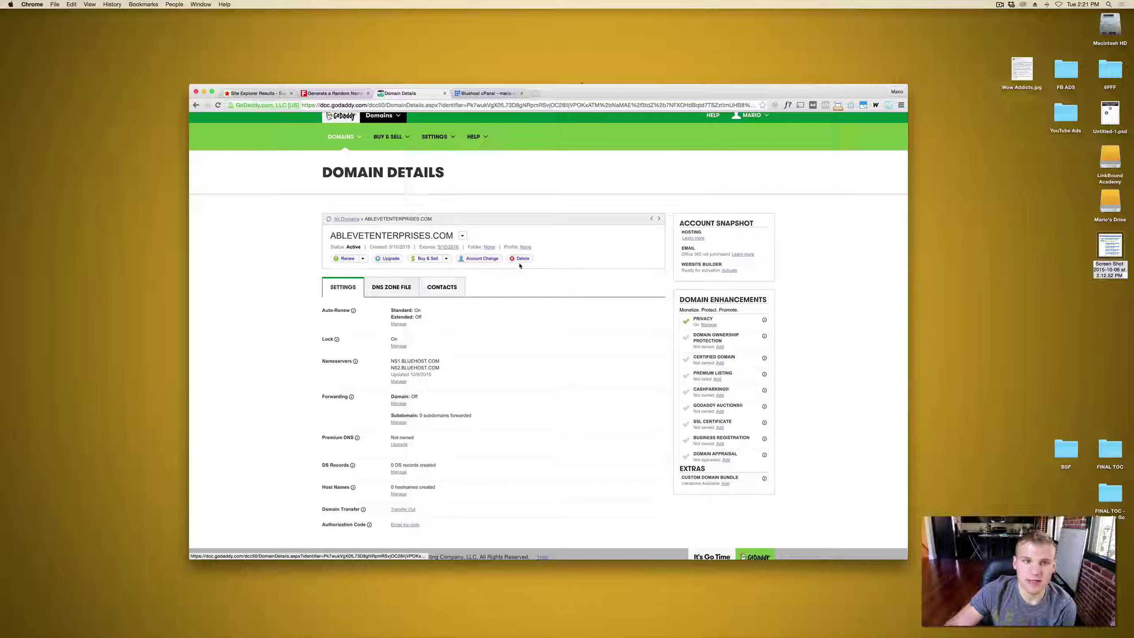
{"action": "scroll", "coordinate": [514, 253], "scroll_direction": "up", "scroll_amount": 1}
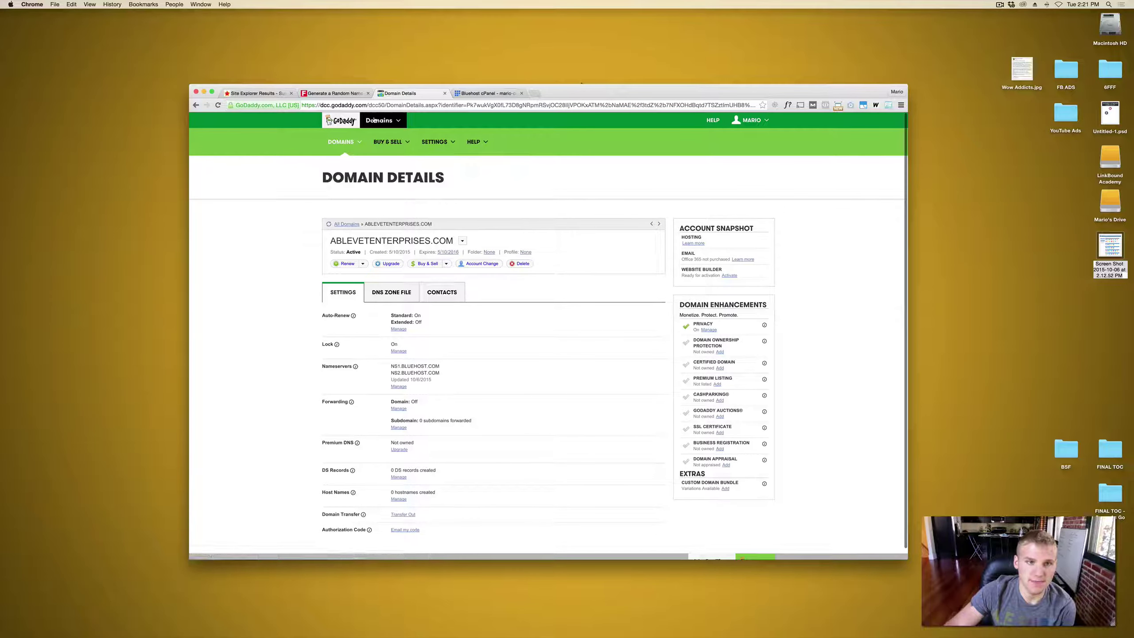
{"action": "left_click", "coordinate": [335, 94]}
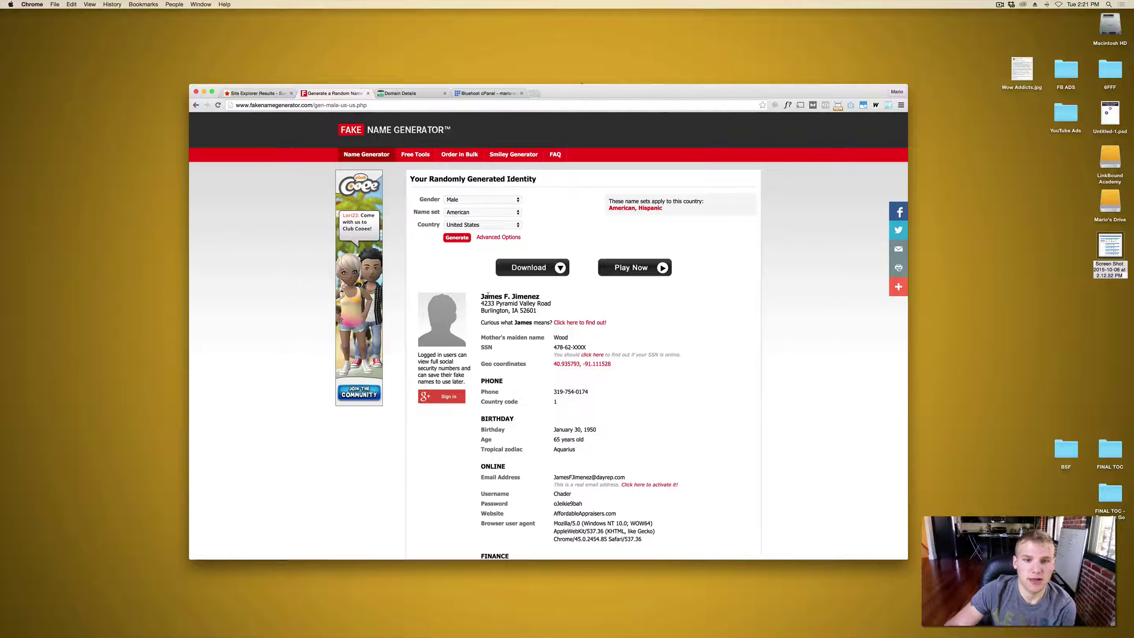
- Scroll through the generated American male identity, then return to GoDaddy's Domain Details tab
{"action": "scroll", "coordinate": [515, 310], "scroll_direction": "down", "scroll_amount": 4}
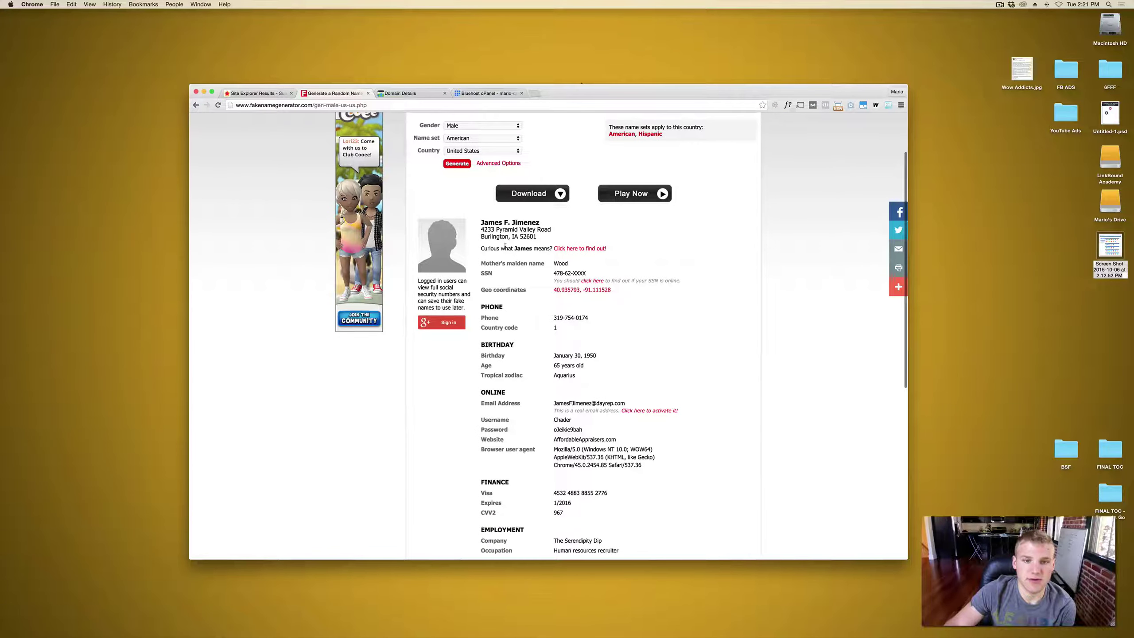
{"action": "scroll", "coordinate": [508, 295], "scroll_direction": "down", "scroll_amount": 10}
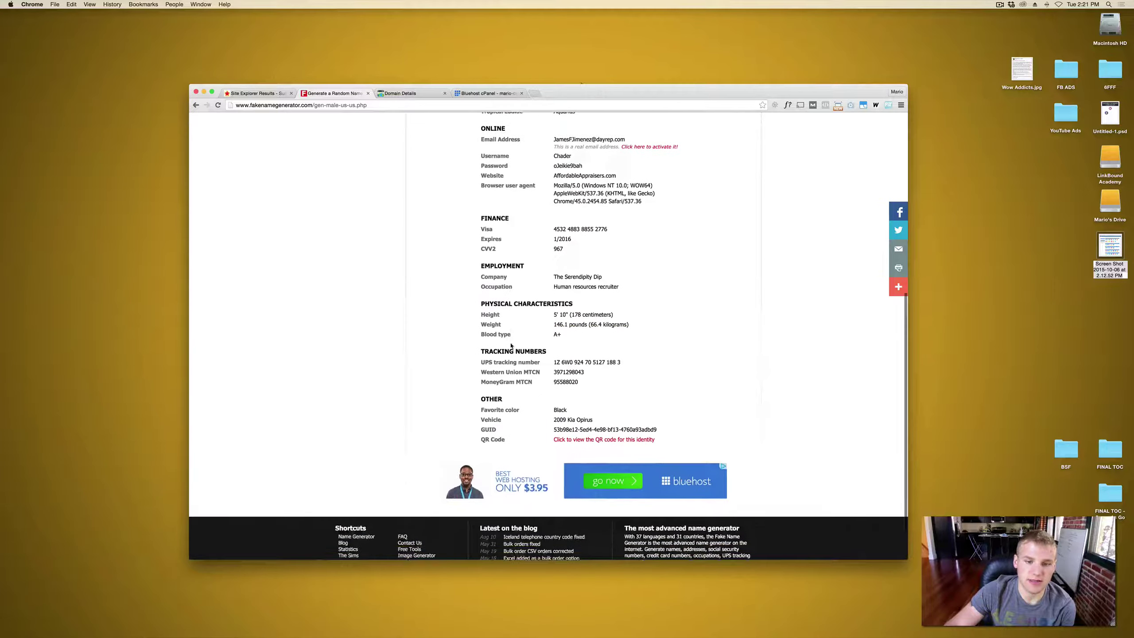
{"action": "scroll", "coordinate": [511, 345], "scroll_direction": "up", "scroll_amount": 13}
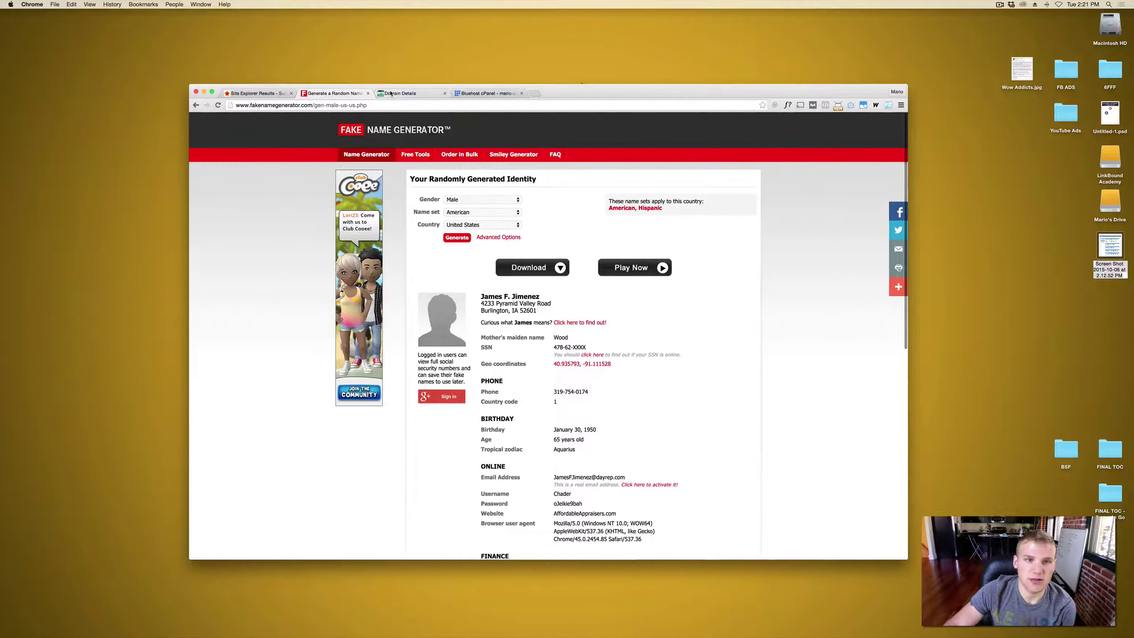
{"action": "left_click", "coordinate": [390, 93]}
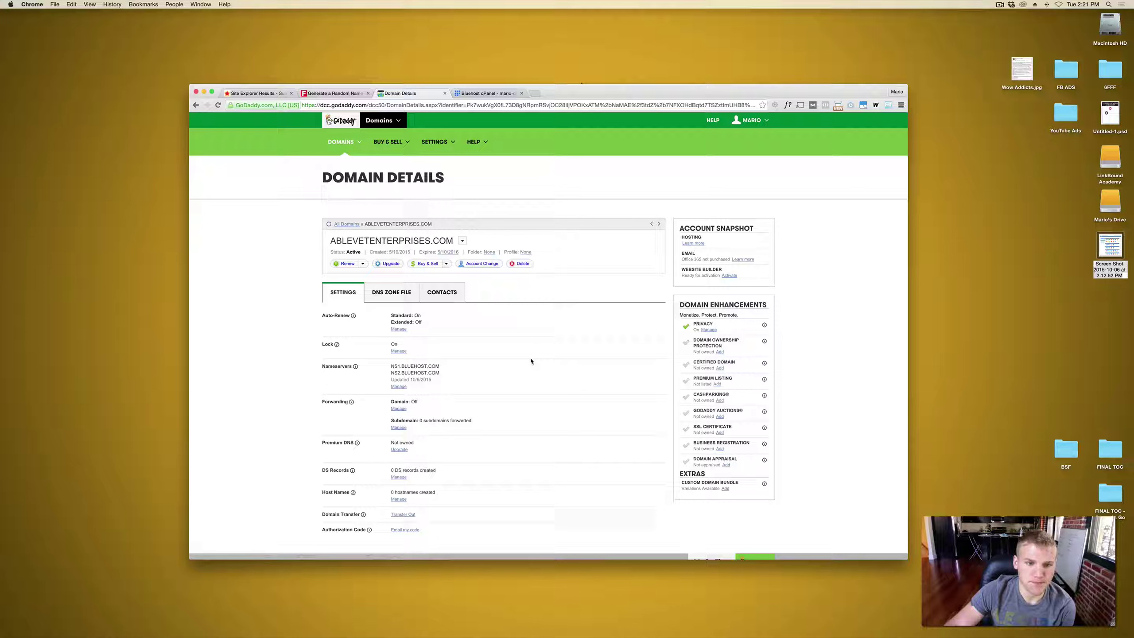
- Check the domain's registrant and administrator contacts, then switch to the Bluehost cPanel tab
{"action": "left_click", "coordinate": [452, 297]}
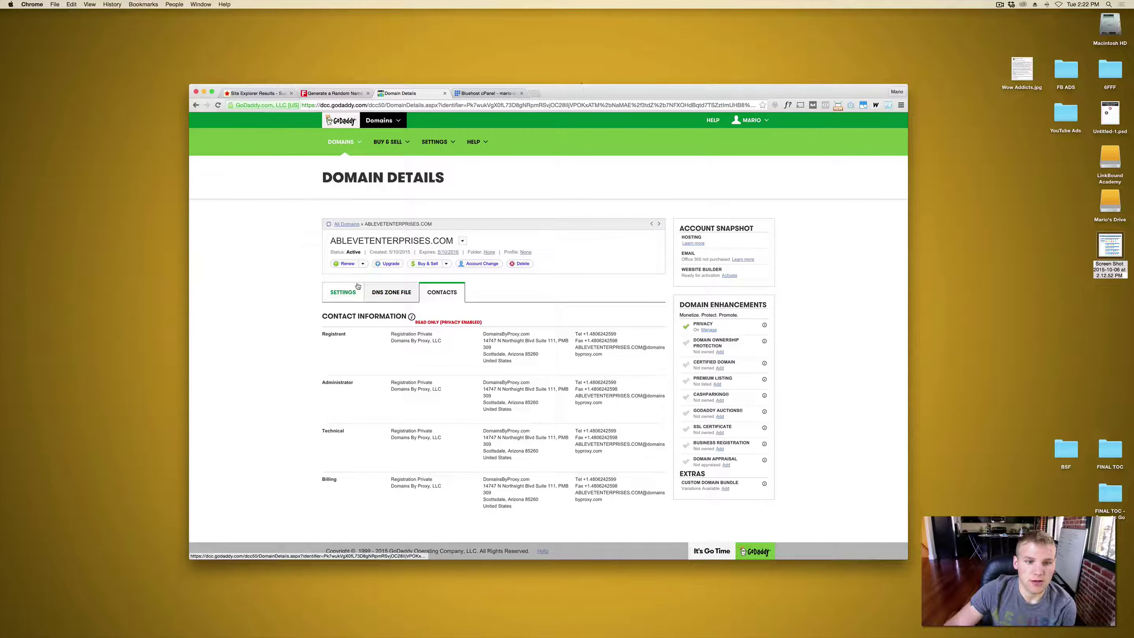
{"action": "left_click", "coordinate": [441, 291]}
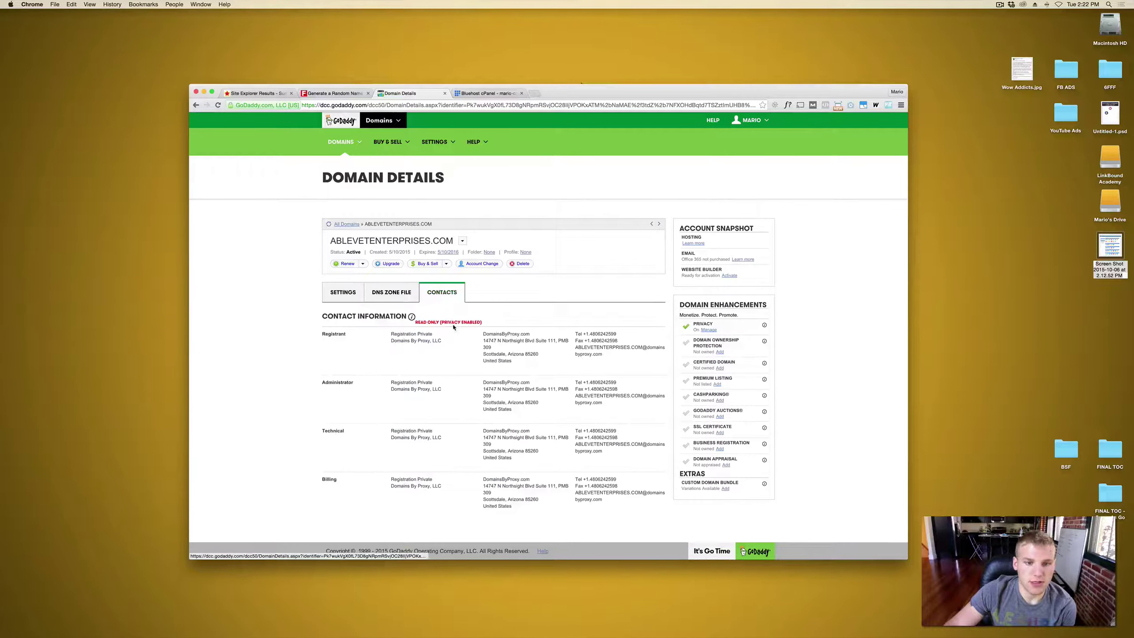
{"action": "left_click", "coordinate": [352, 292]}
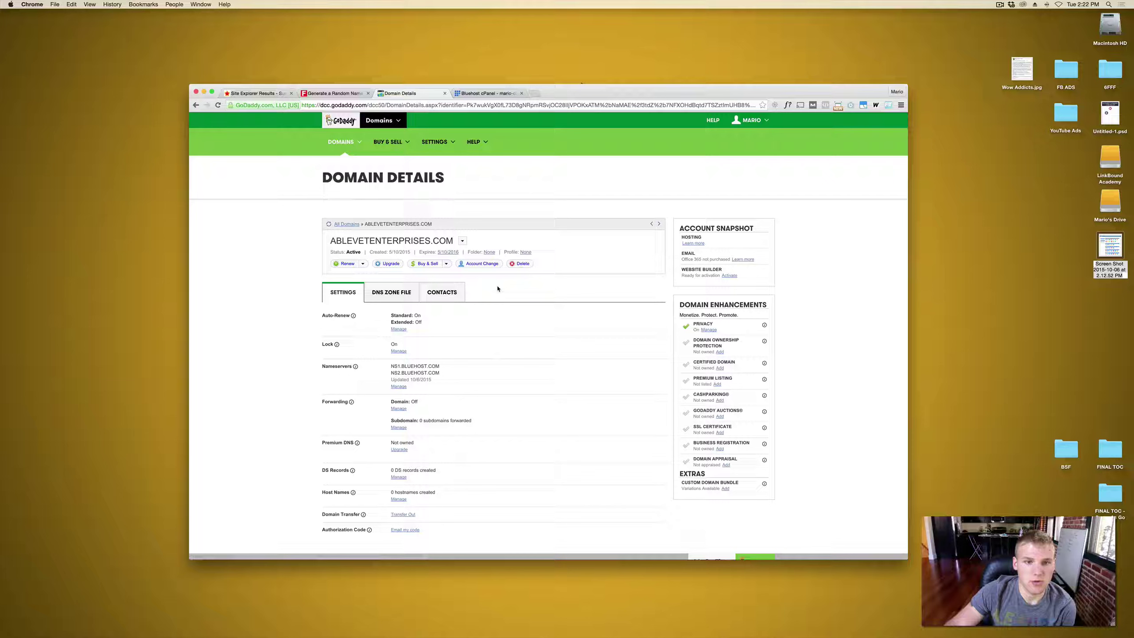
{"action": "left_click", "coordinate": [487, 93]}
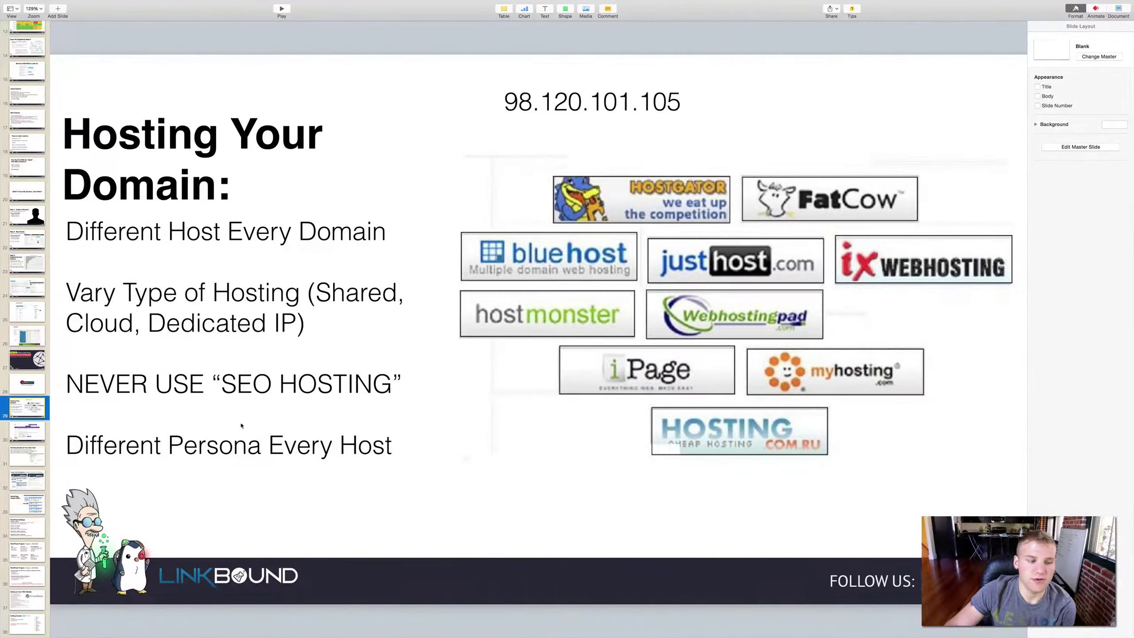
{"action": "left_click", "coordinate": [32, 436]}
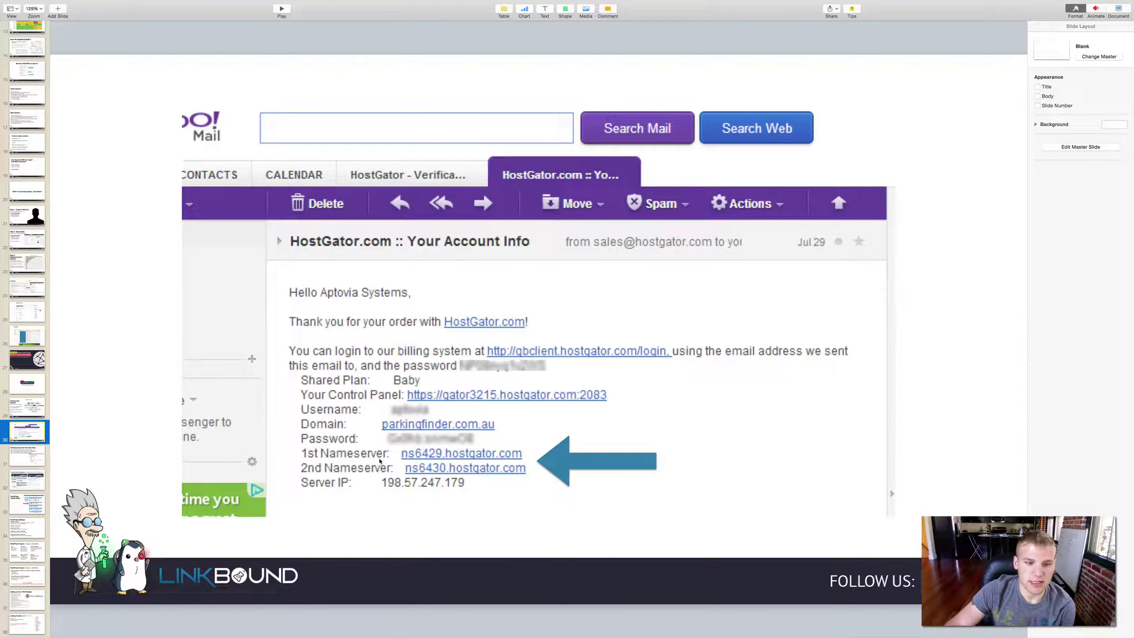
{"action": "left_click", "coordinate": [548, 463]}
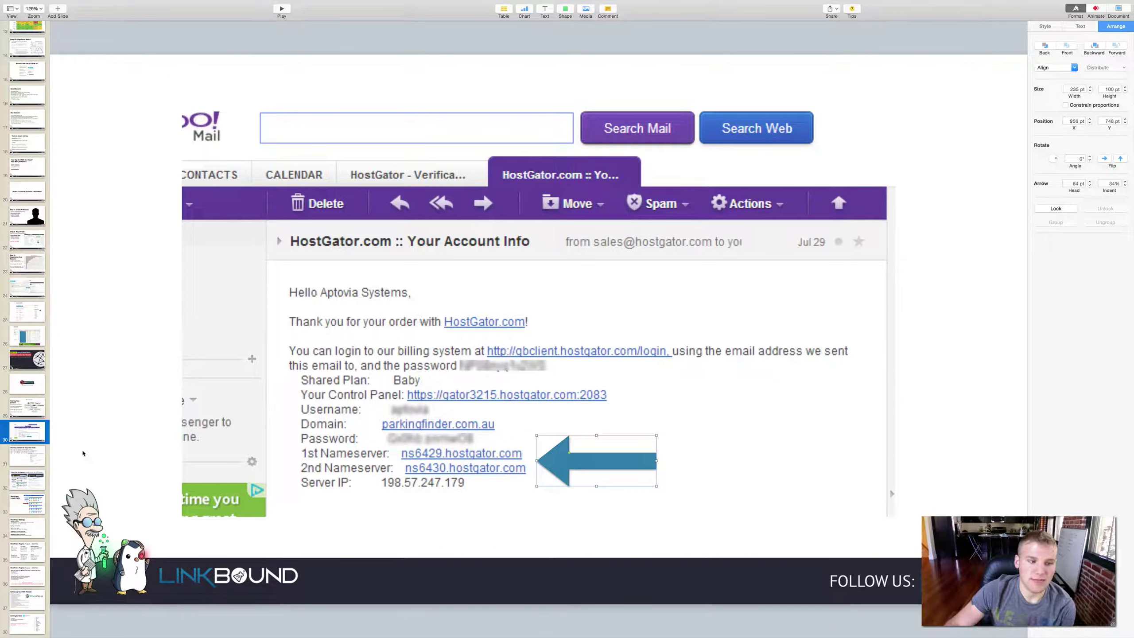
{"action": "left_click", "coordinate": [40, 415]}
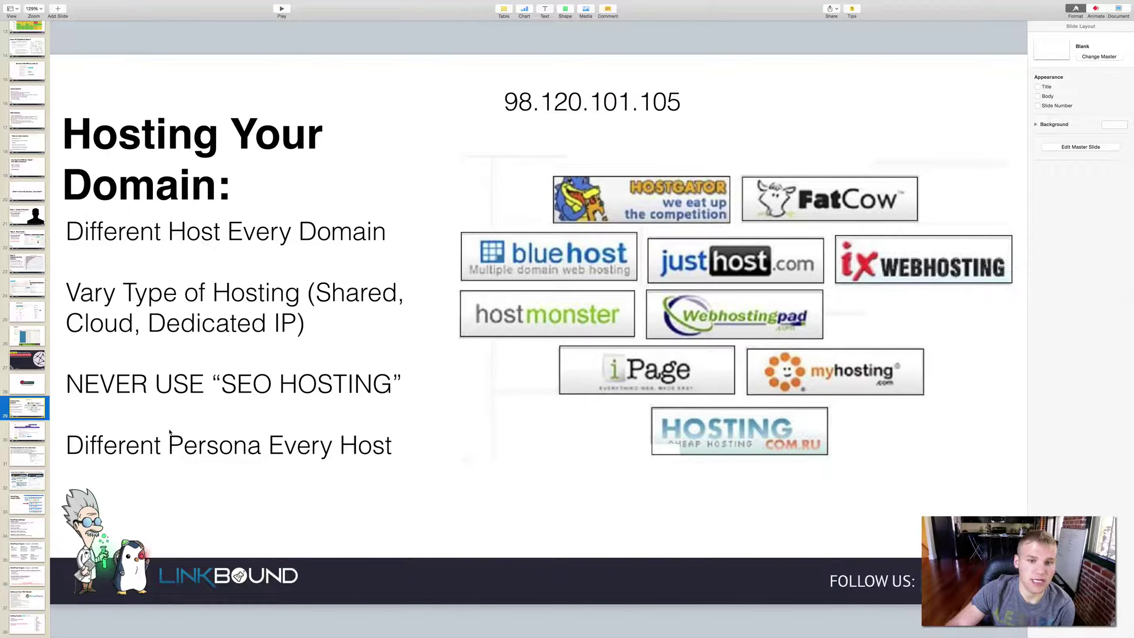
- Show slide 31, Pointing Domain At Your New Host, then switch to the Bluehost cPanel in Chrome
{"action": "left_click", "coordinate": [36, 453]}
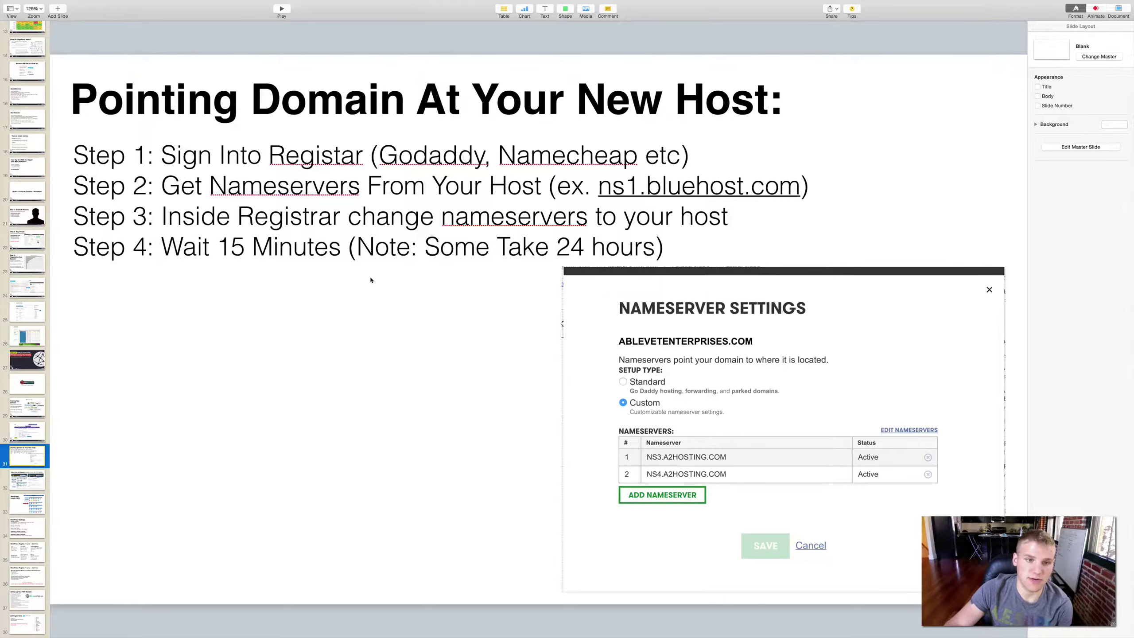
{"action": "key", "text": "ctrl+Left"}
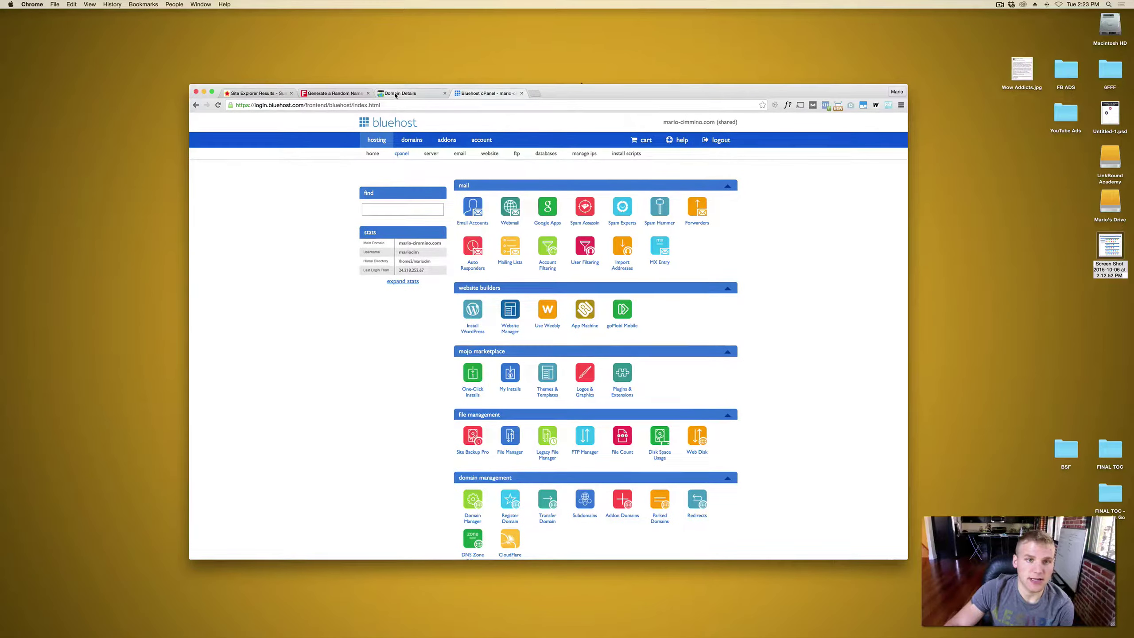
- Confirm in GoDaddy that ABLEVETENTERPRISES.COM uses nameservers NS1 and NS2.BLUEHOST.COM
{"action": "left_click", "coordinate": [395, 95]}
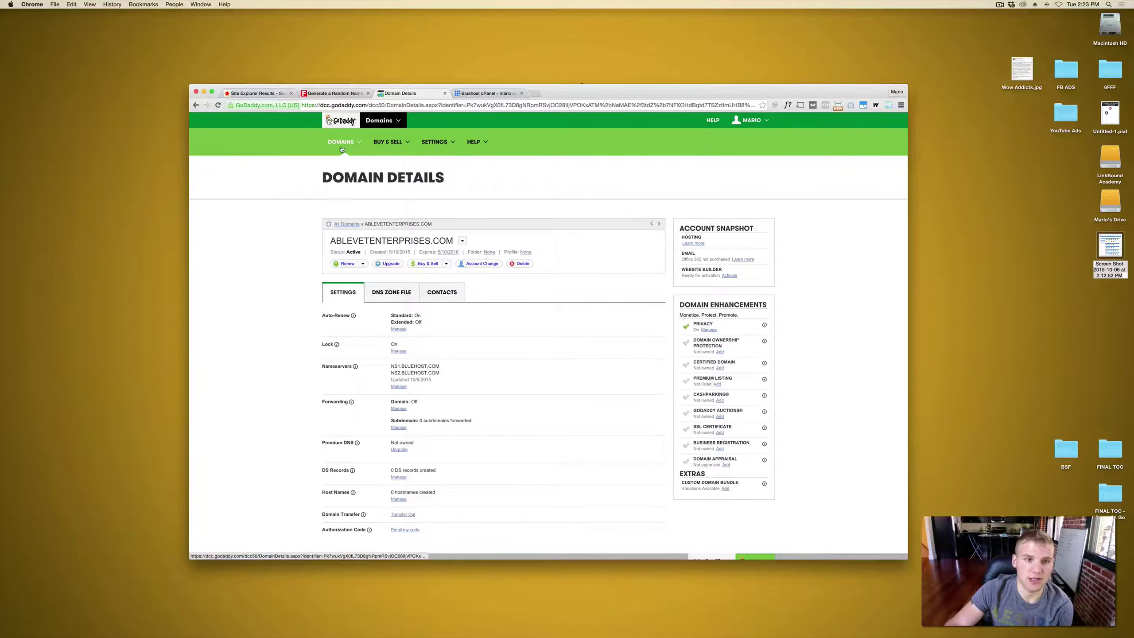
{"action": "scroll", "coordinate": [283, 309], "scroll_direction": "down", "scroll_amount": 1}
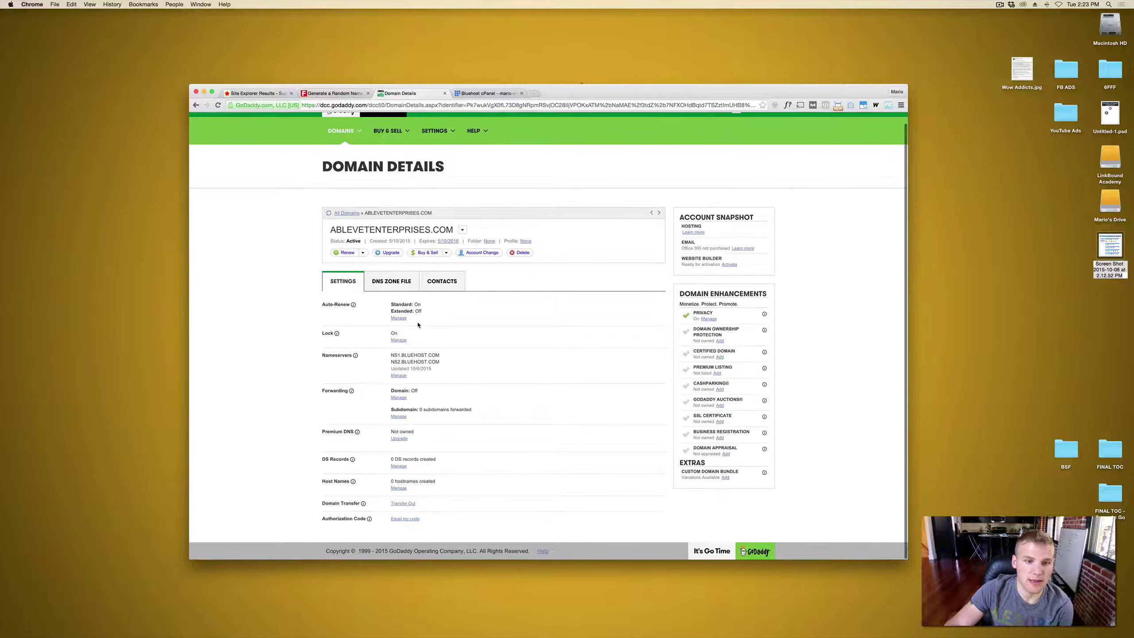
{"action": "left_click", "coordinate": [398, 375]}
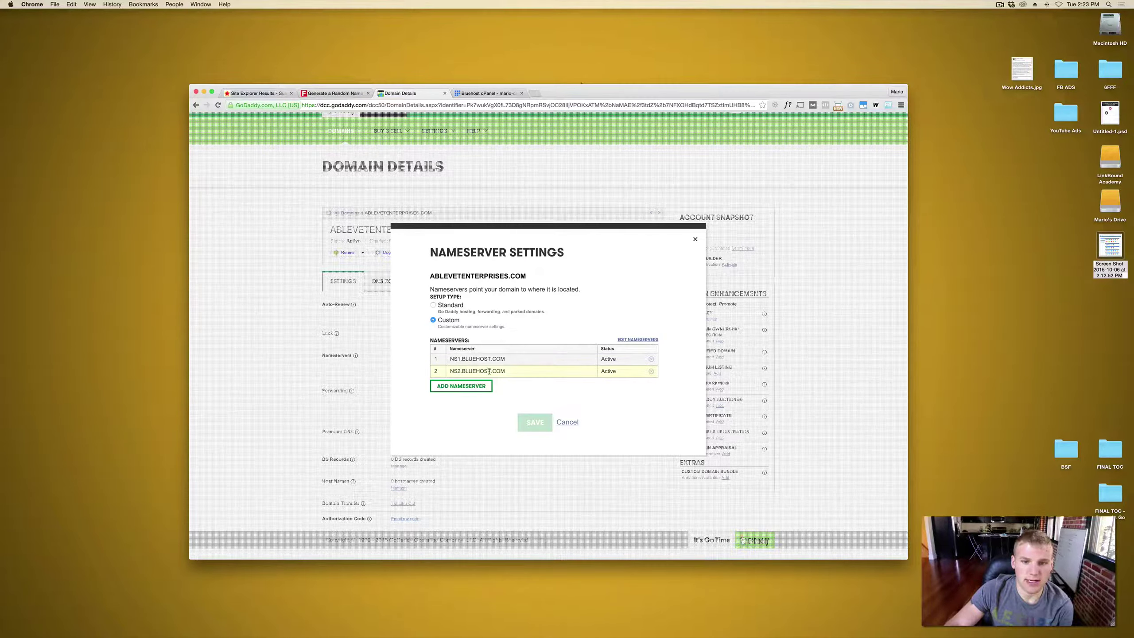
{"action": "left_click_drag", "start_coordinate": [505, 358], "coordinate": [451, 359]}
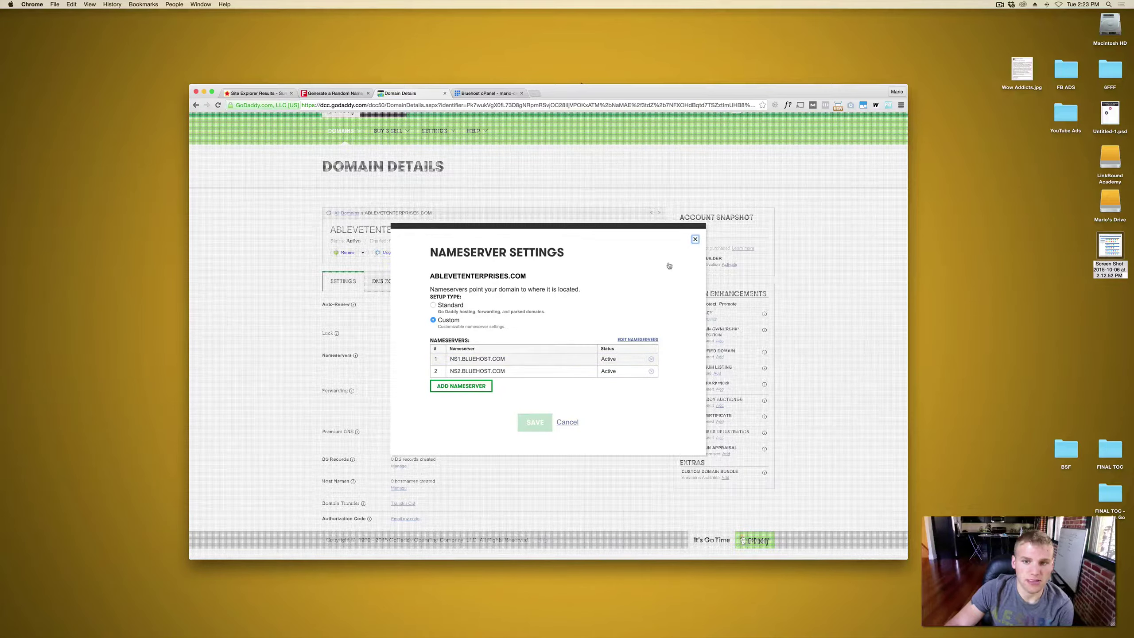
{"action": "left_click", "coordinate": [695, 239]}
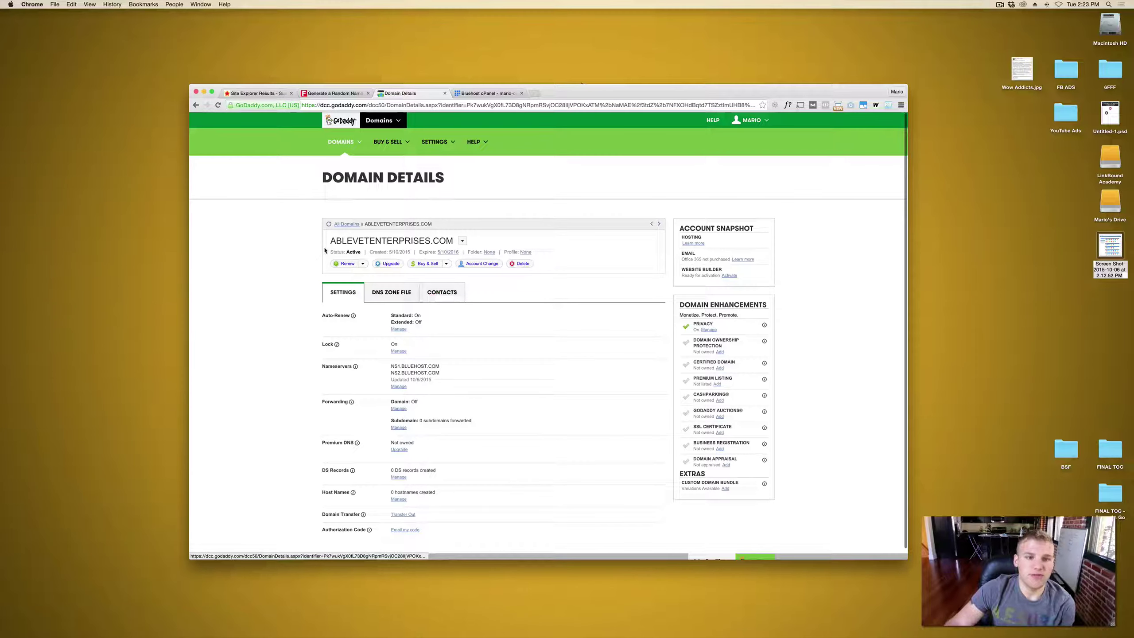
{"action": "left_click_drag", "start_coordinate": [330, 242], "coordinate": [453, 237]}
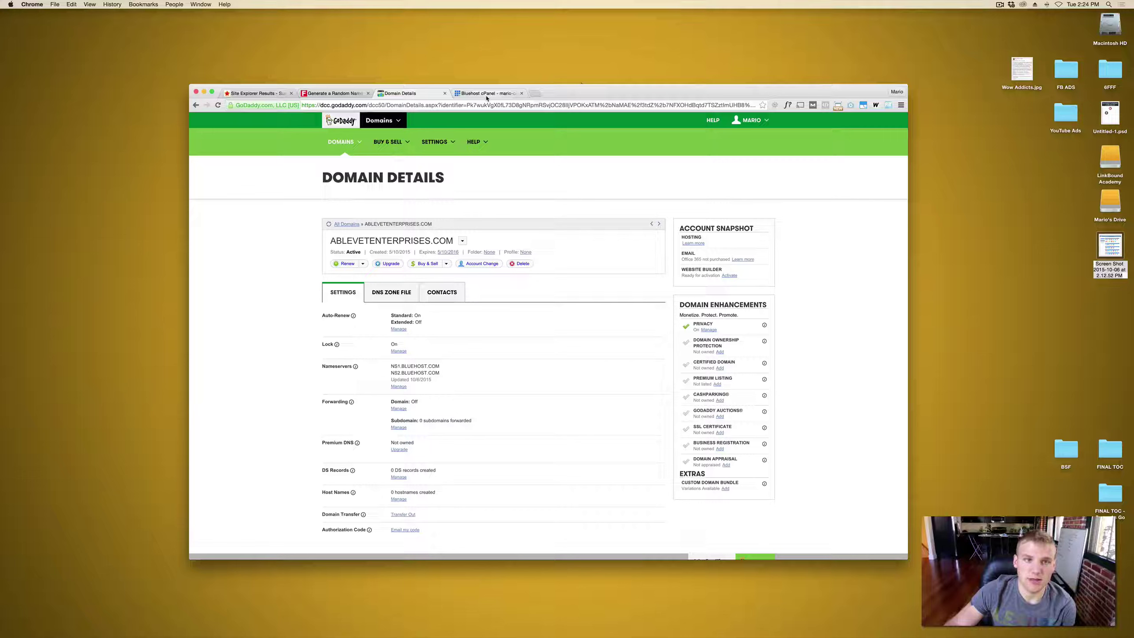
- Show Keynote slide 32, Cpanel (Host Not Registrar), then switch back to GoDaddy in Chrome
{"action": "key", "text": "ctrl+Right"}
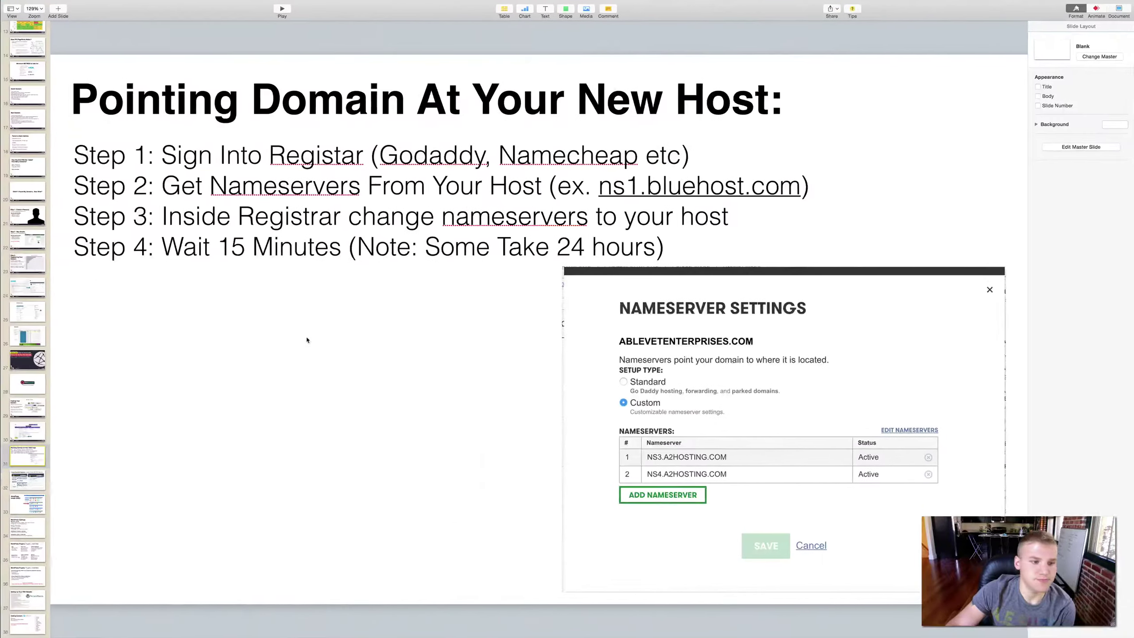
{"action": "left_click", "coordinate": [31, 480]}
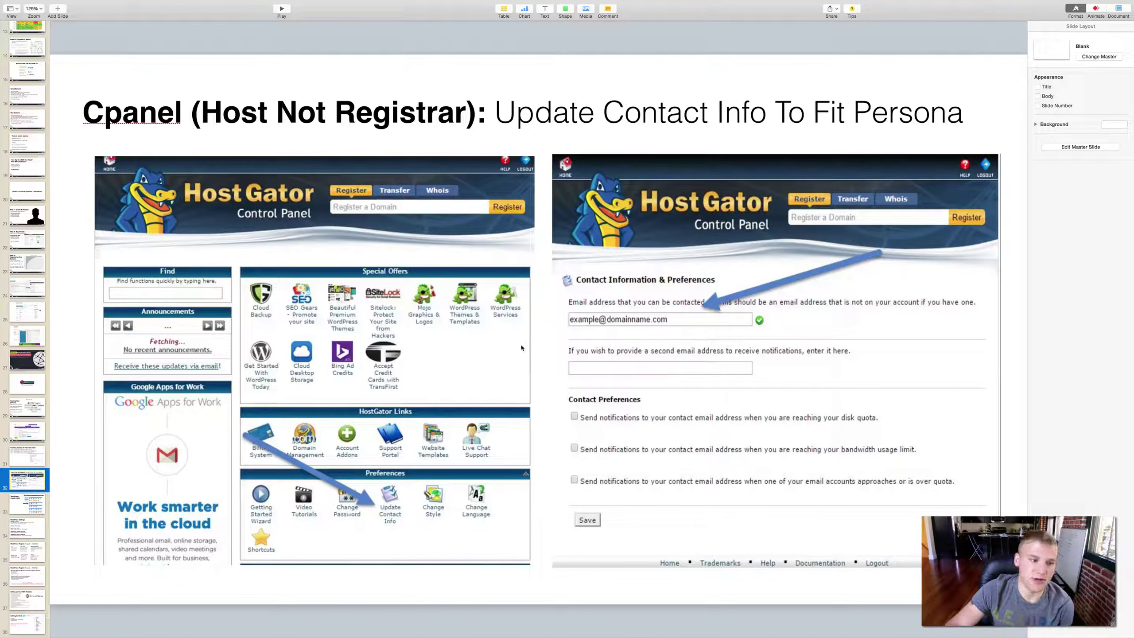
{"action": "key", "text": "ctrl+Left"}
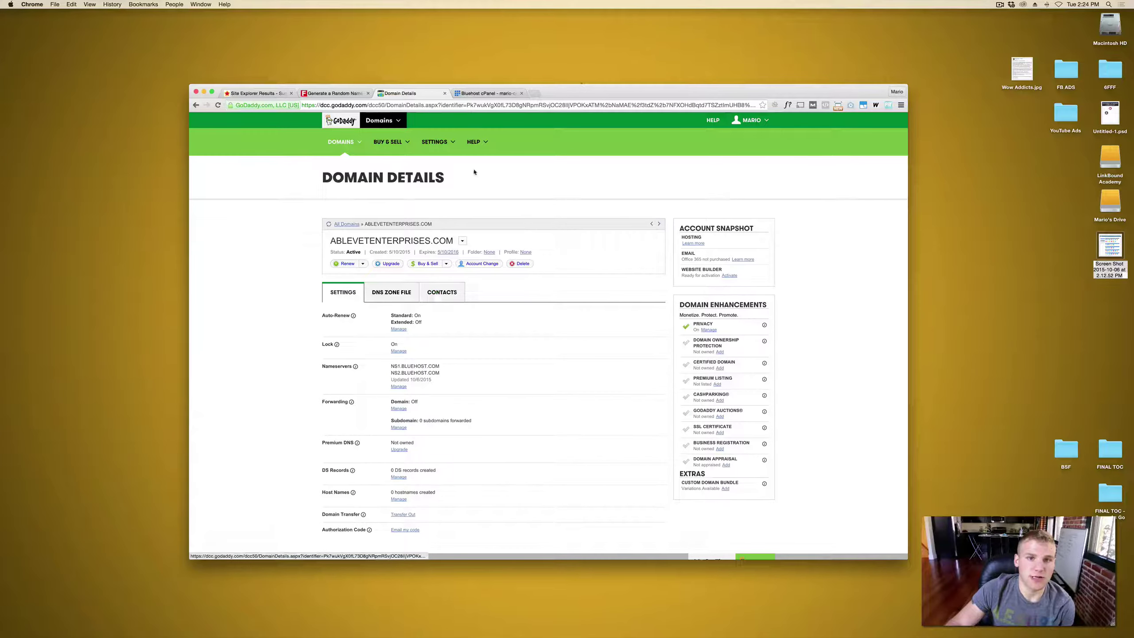
- In Bluehost cPanel, scroll to preferences and open Update Billing Info's Account Profile page
{"action": "left_click", "coordinate": [462, 95]}
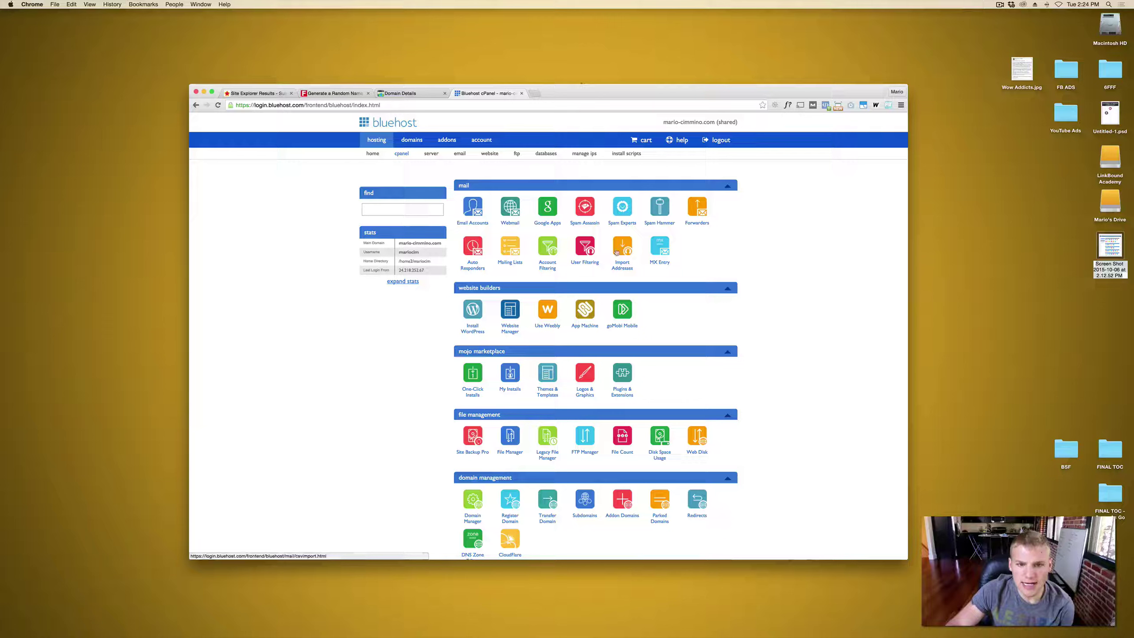
{"action": "scroll", "coordinate": [640, 336], "scroll_direction": "down", "scroll_amount": 1}
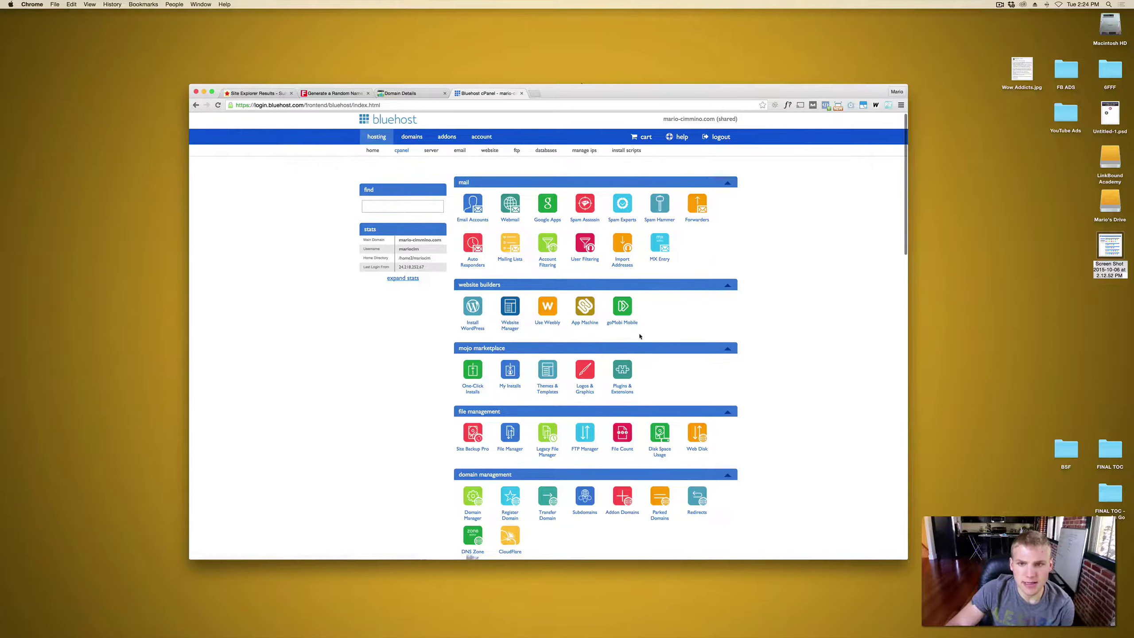
{"action": "scroll", "coordinate": [639, 337], "scroll_direction": "down", "scroll_amount": 3}
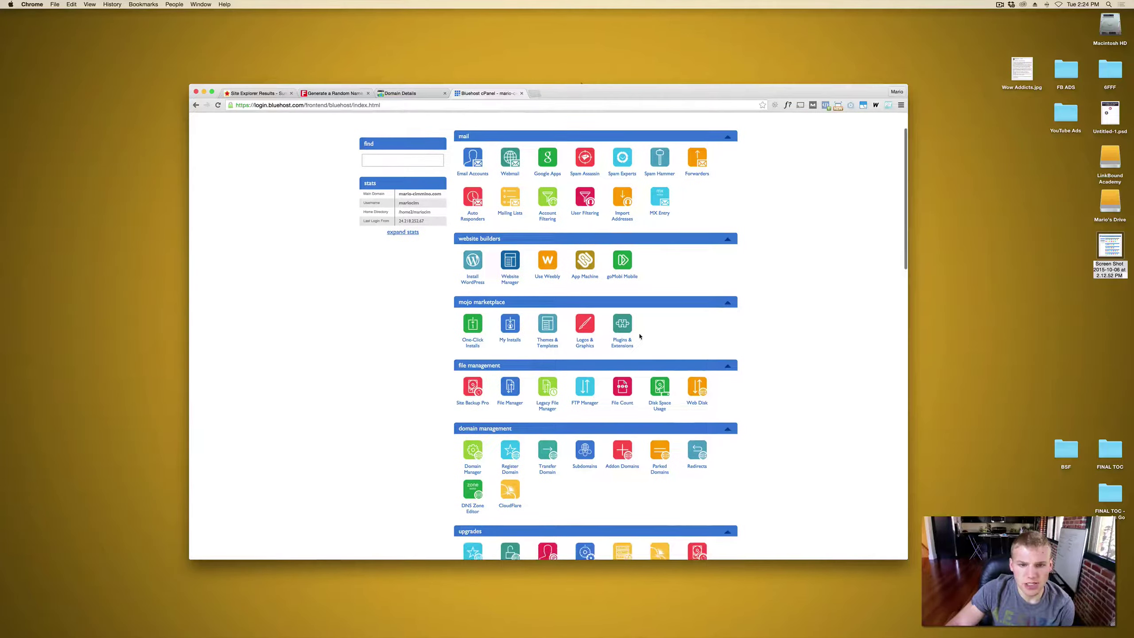
{"action": "scroll", "coordinate": [640, 336], "scroll_direction": "down", "scroll_amount": 6}
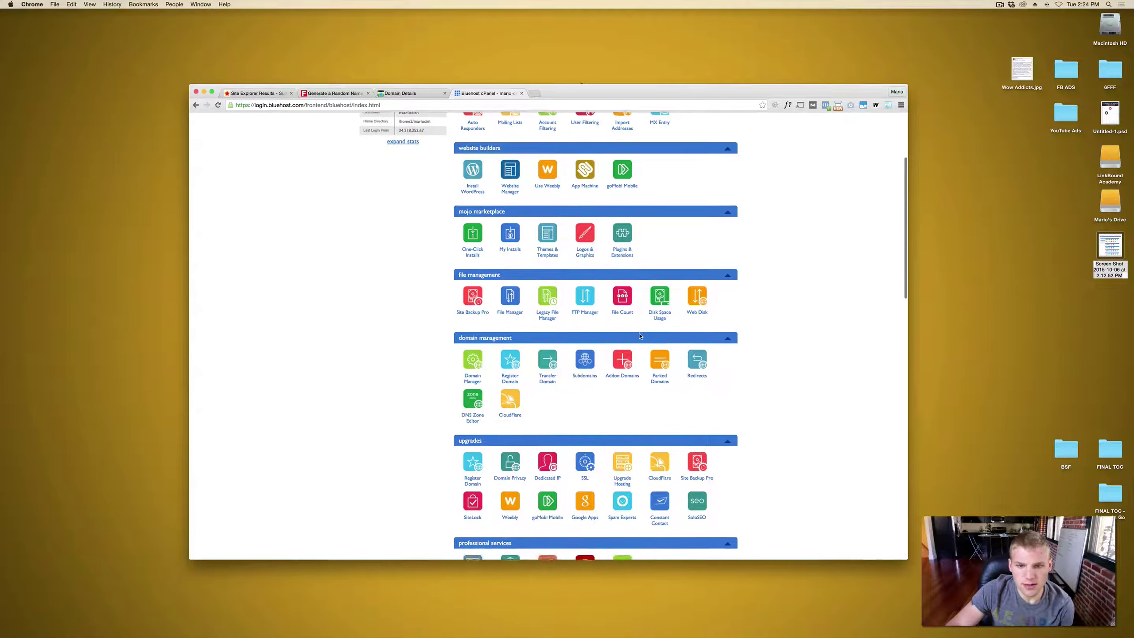
{"action": "scroll", "coordinate": [640, 336], "scroll_direction": "down", "scroll_amount": 7}
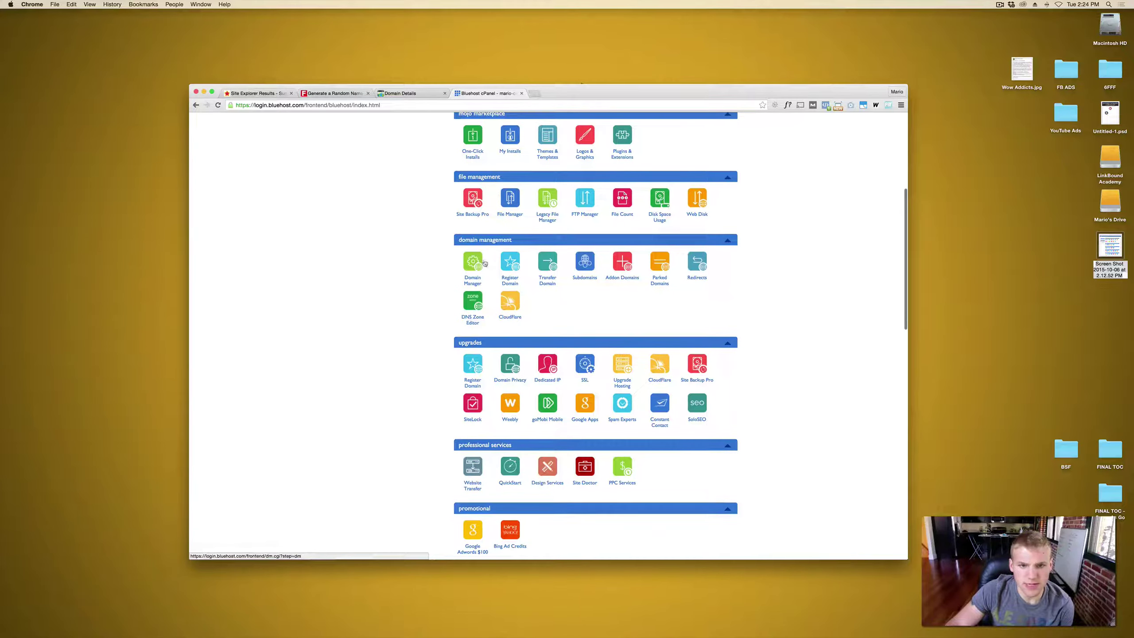
{"action": "scroll", "coordinate": [607, 296], "scroll_direction": "down", "scroll_amount": 4}
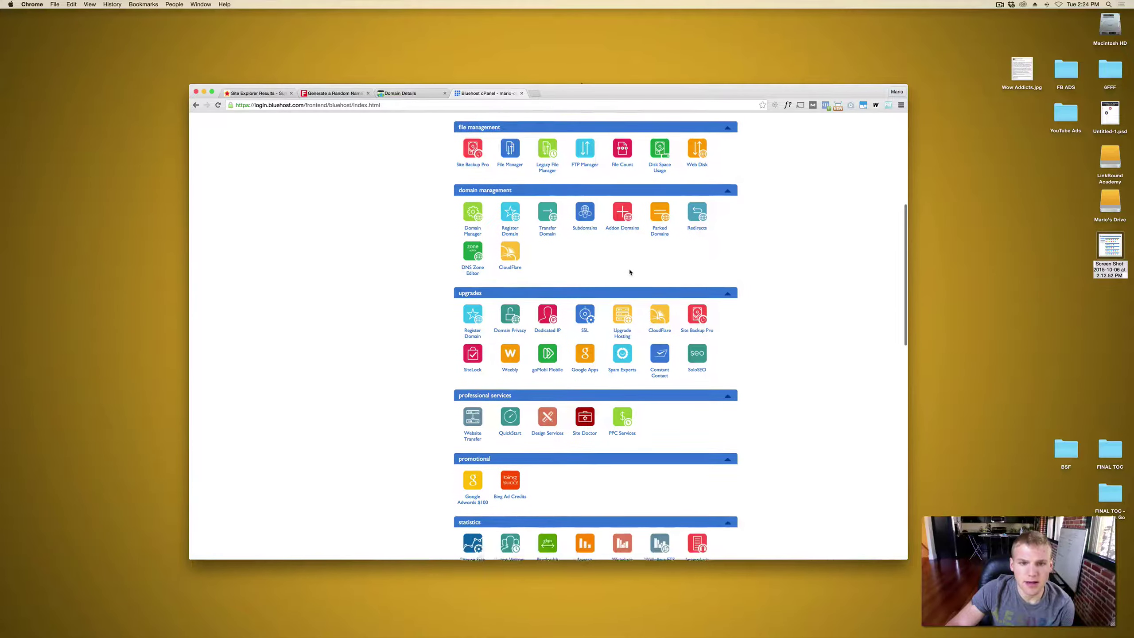
{"action": "scroll", "coordinate": [629, 272], "scroll_direction": "down", "scroll_amount": 15}
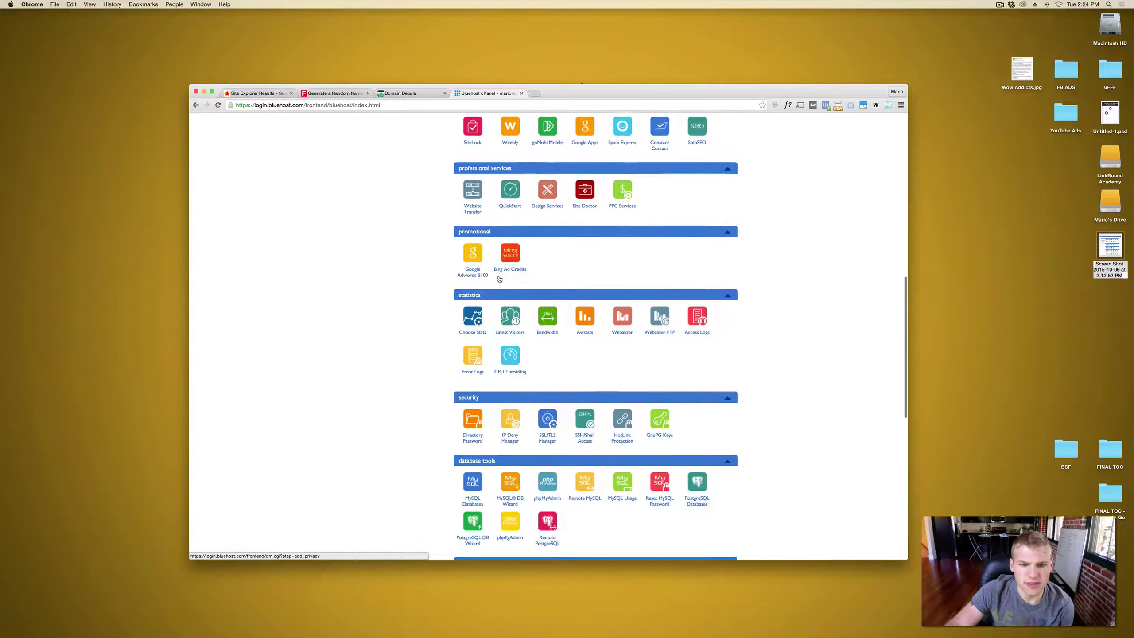
{"action": "scroll", "coordinate": [499, 279], "scroll_direction": "down", "scroll_amount": 20}
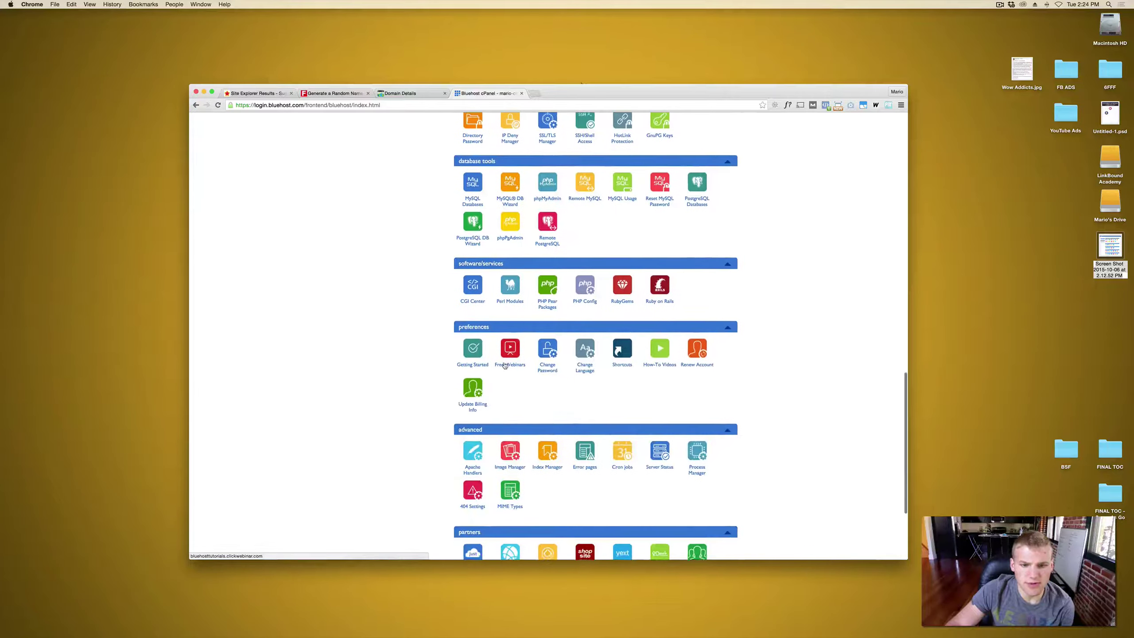
{"action": "scroll", "coordinate": [504, 365], "scroll_direction": "down", "scroll_amount": 1}
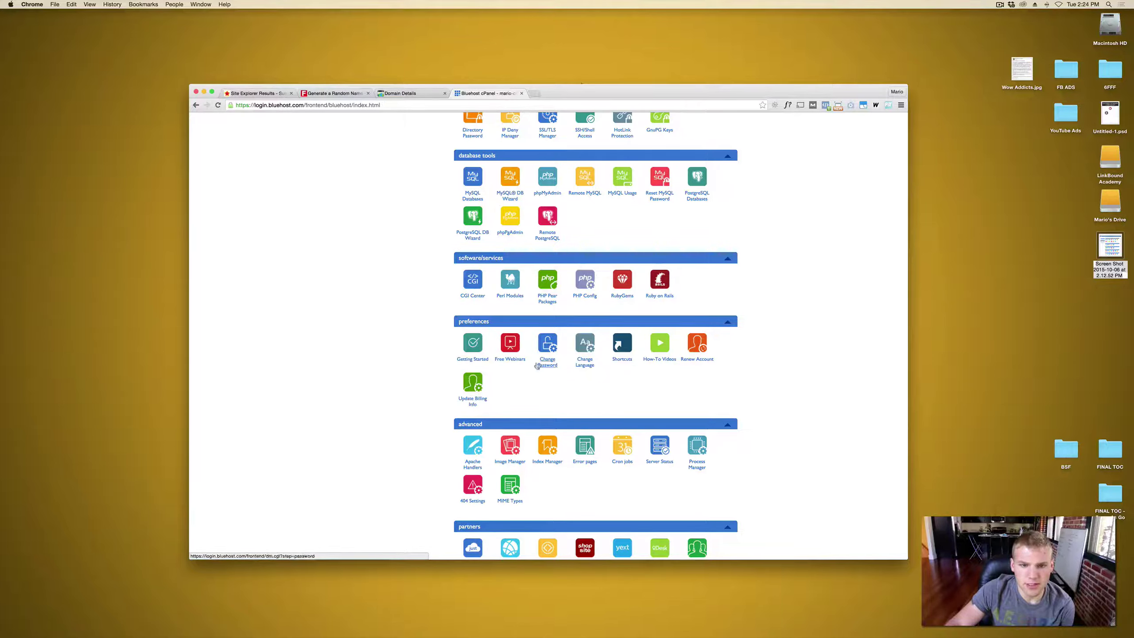
{"action": "left_click", "coordinate": [473, 399]}
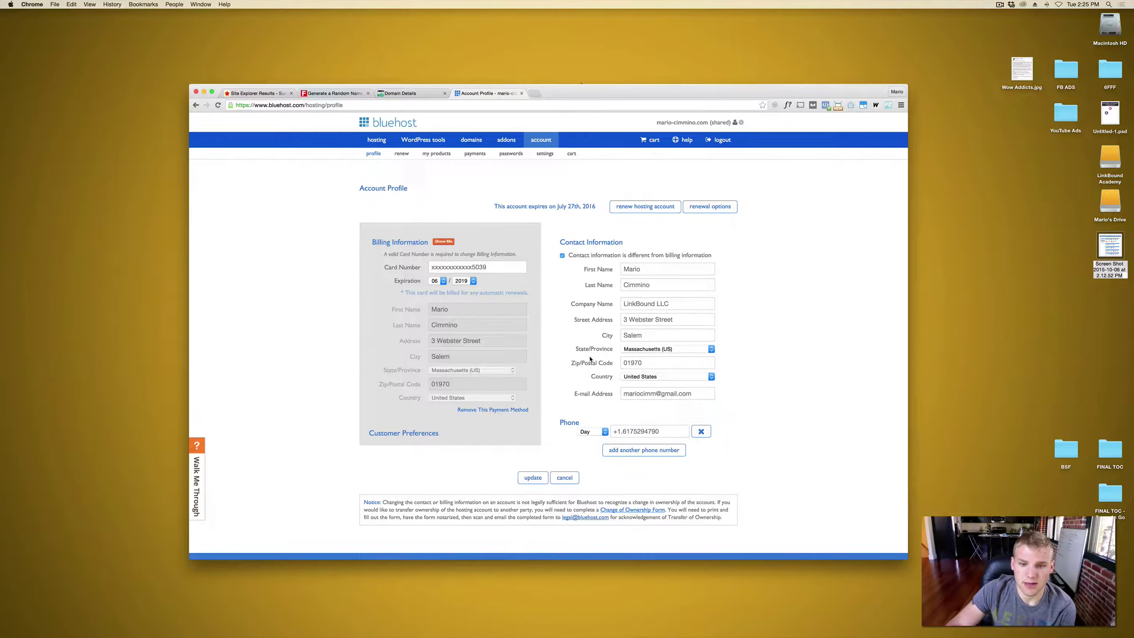
- Copy the generated persona's full name from the Fake Name Generator page
{"action": "scroll", "coordinate": [590, 359], "scroll_direction": "down", "scroll_amount": 5}
{"action": "left_click", "coordinate": [394, 94]}
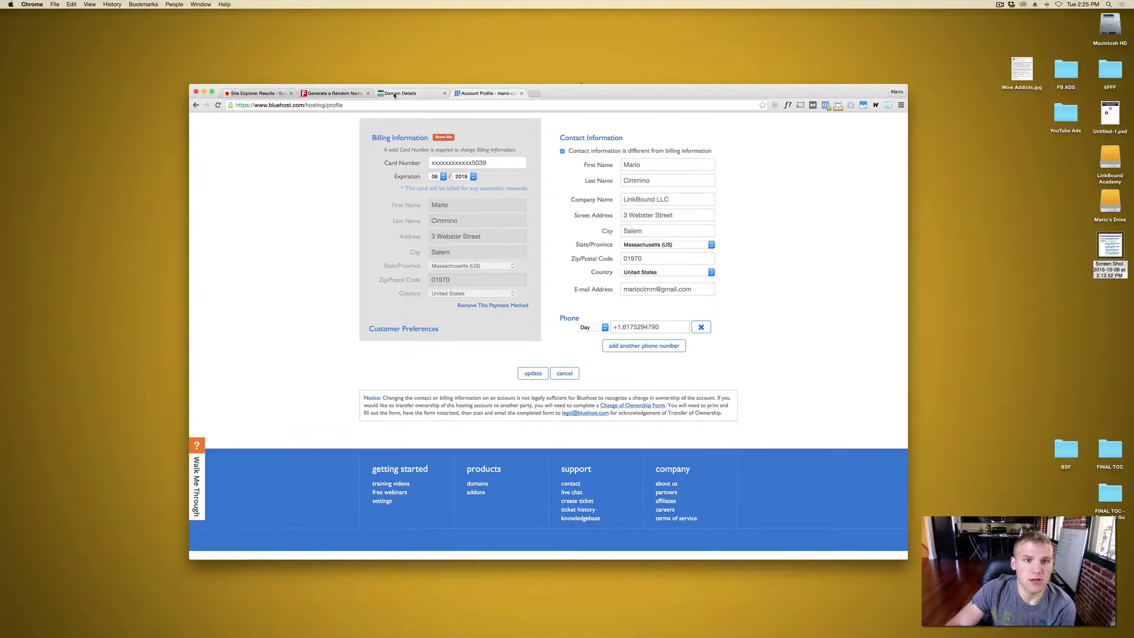
{"action": "scroll", "coordinate": [424, 260], "scroll_direction": "down", "scroll_amount": 1}
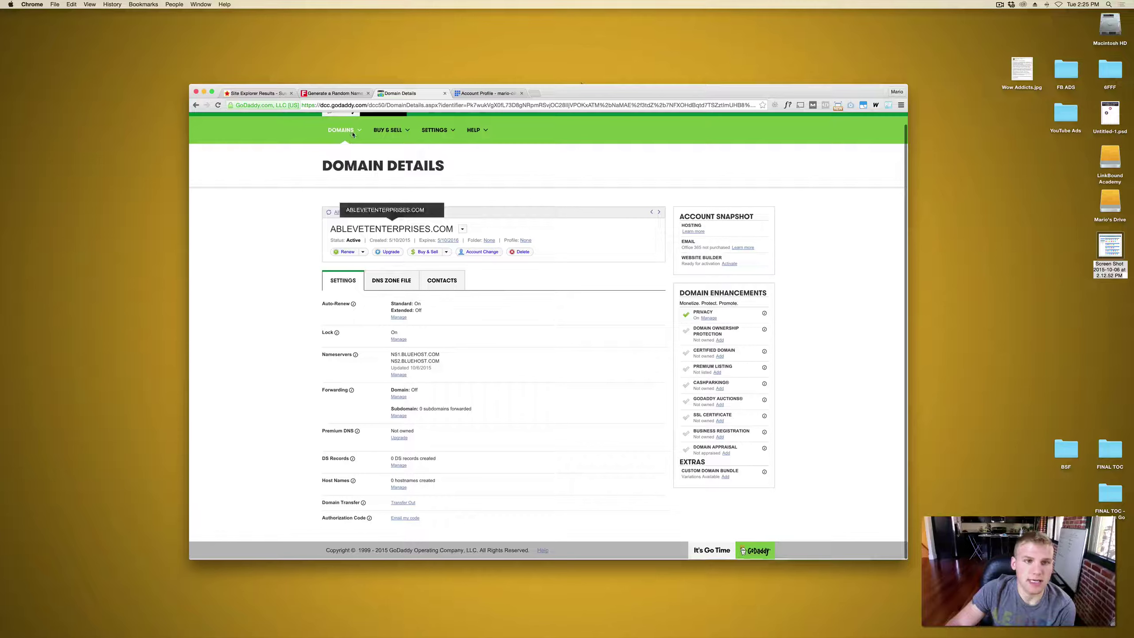
{"action": "left_click", "coordinate": [319, 96]}
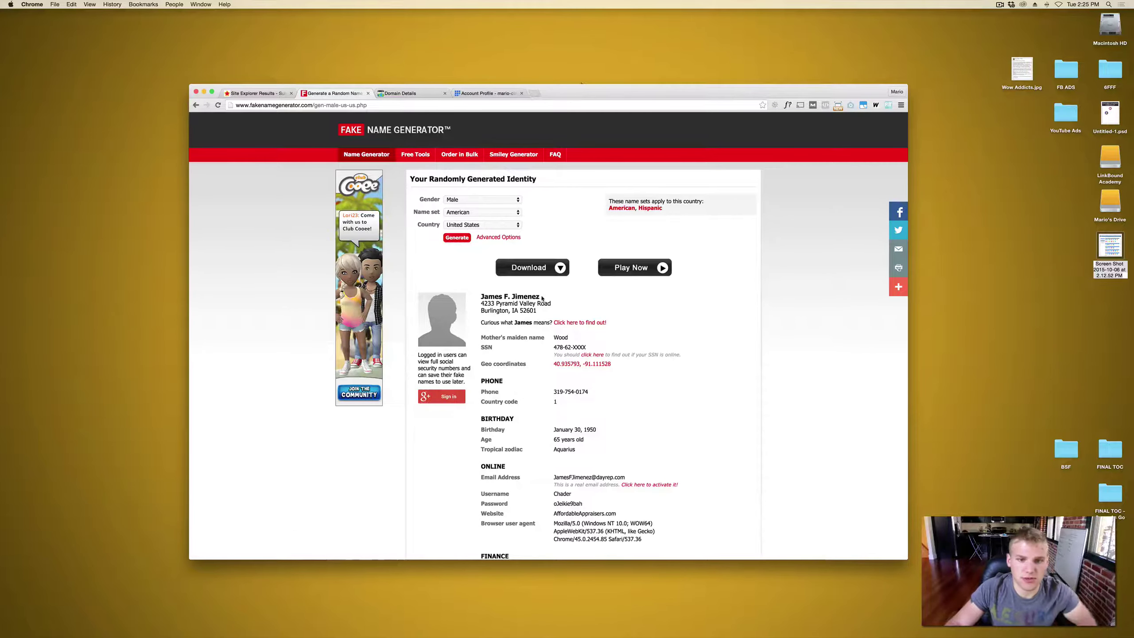
{"action": "left_click_drag", "start_coordinate": [503, 296], "coordinate": [478, 298]}
{"action": "key", "text": "super+c"}
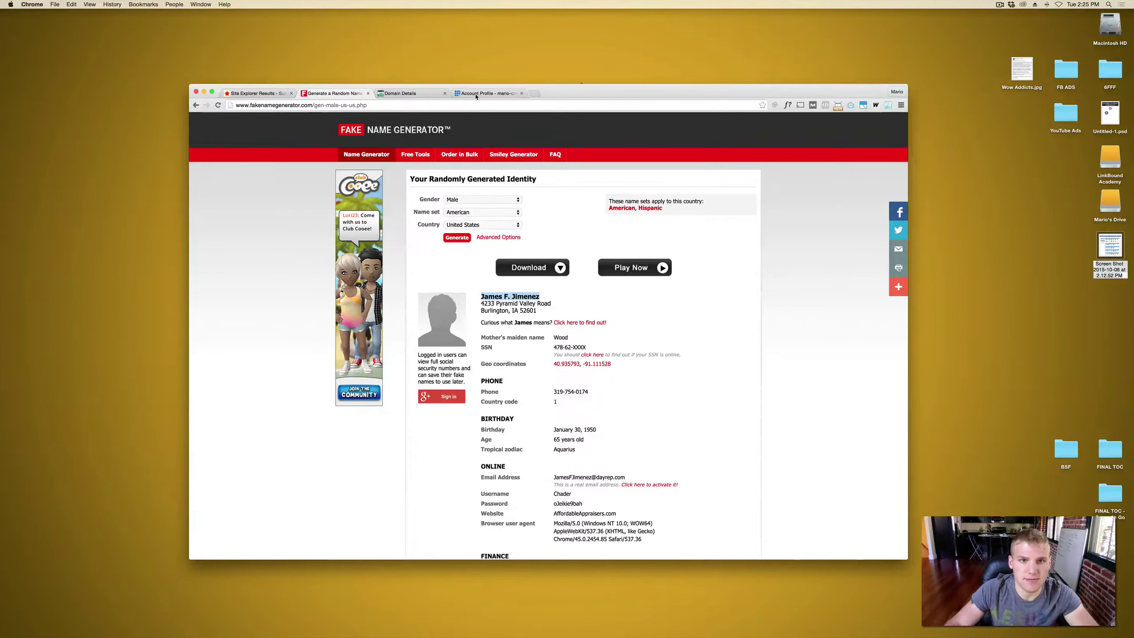
- Fill Bluehost's First Name and Last Name with the persona's name, dropping the middle initial
{"action": "key", "text": "super+4"}
{"action": "scroll", "coordinate": [658, 274], "scroll_direction": "up", "scroll_amount": 3}
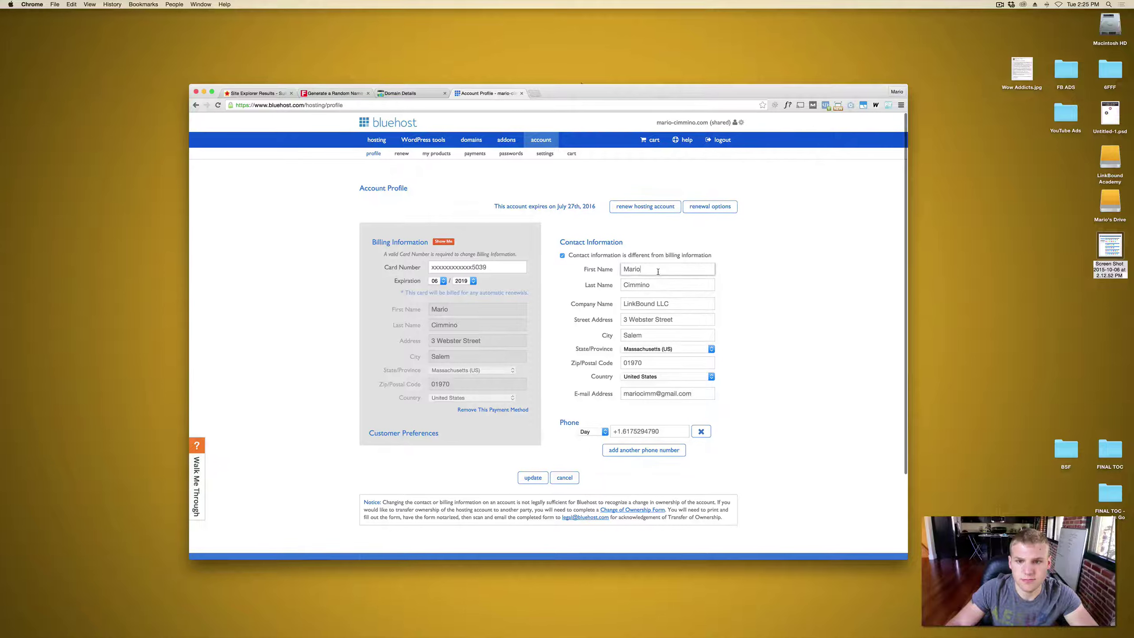
{"action": "key", "text": "super+a"}
{"action": "key", "text": "super+v"}
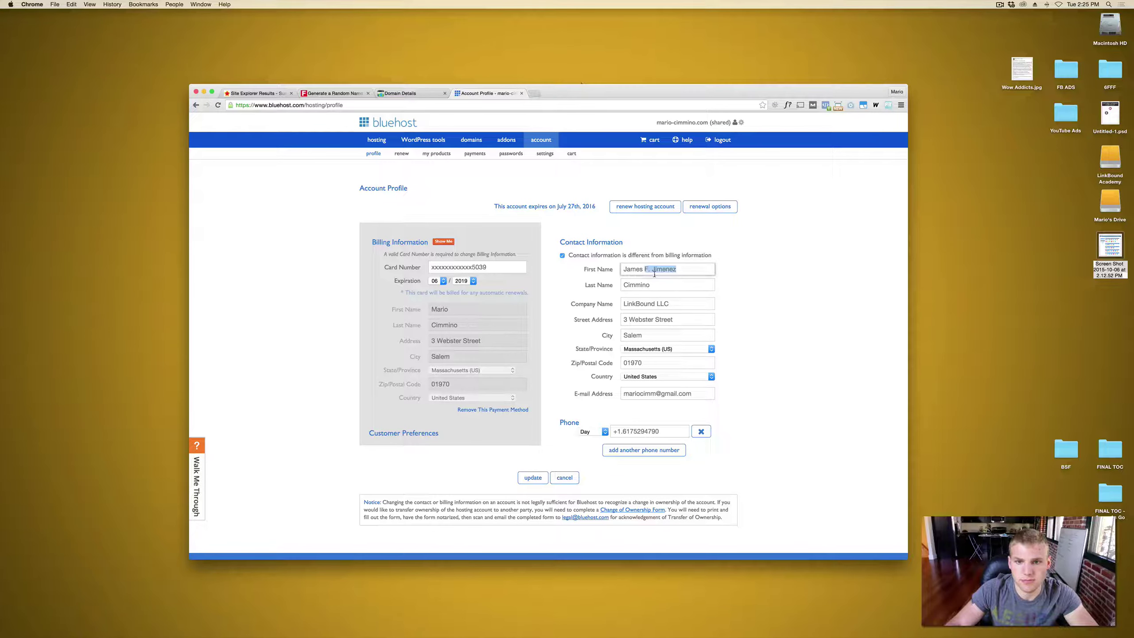
{"action": "key", "text": "super+x"}
{"action": "key", "text": "Tab"}
{"action": "key", "text": "super+v"}
{"action": "left_click_drag", "start_coordinate": [634, 284], "coordinate": [603, 288]}
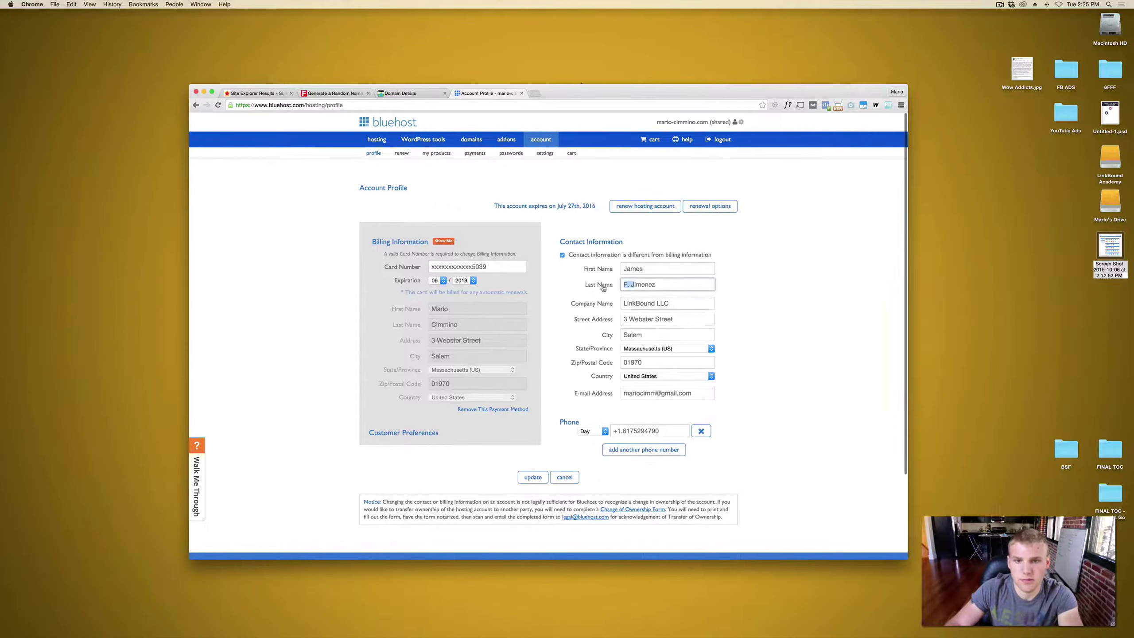
{"action": "key", "text": "BackSpace"}
{"action": "key", "text": "Tab"}
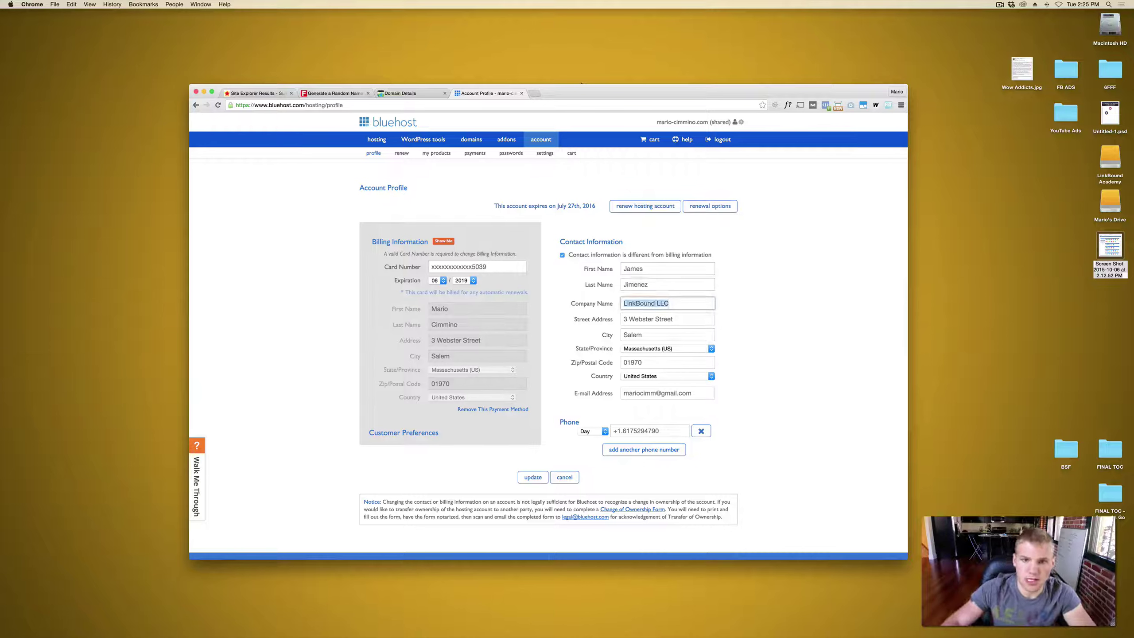
- Copy the persona's company from the name generator into the Company Name field
{"action": "left_click", "coordinate": [423, 95]}
{"action": "left_click", "coordinate": [334, 93]}
{"action": "scroll", "coordinate": [587, 427], "scroll_direction": "down", "scroll_amount": 3}
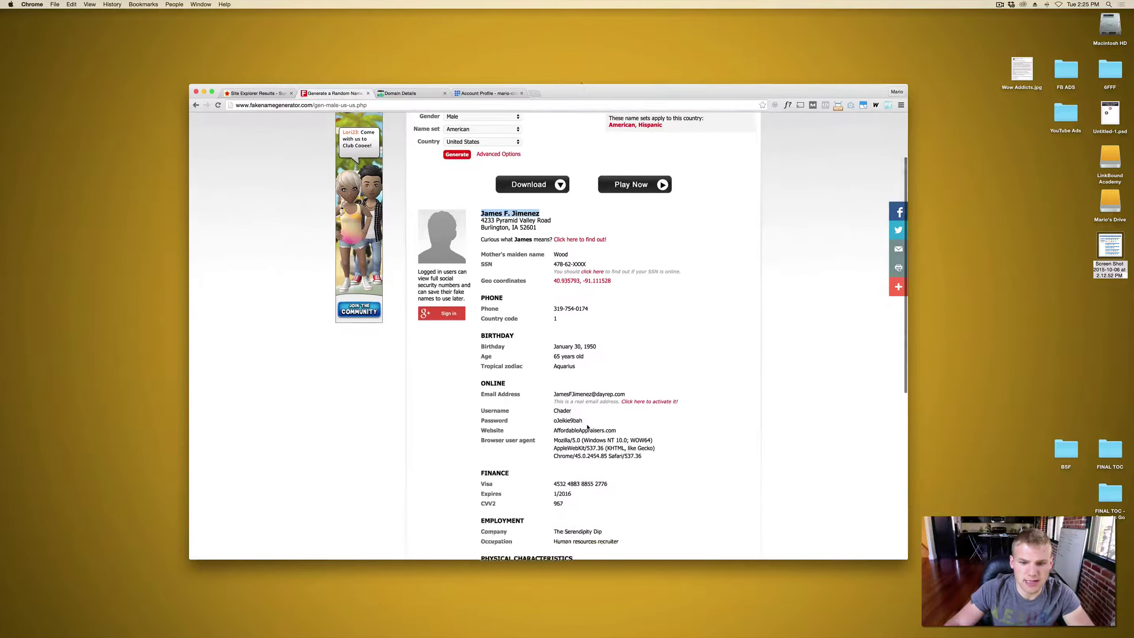
{"action": "scroll", "coordinate": [587, 427], "scroll_direction": "down", "scroll_amount": 3}
{"action": "left_click_drag", "start_coordinate": [603, 427], "coordinate": [551, 425]}
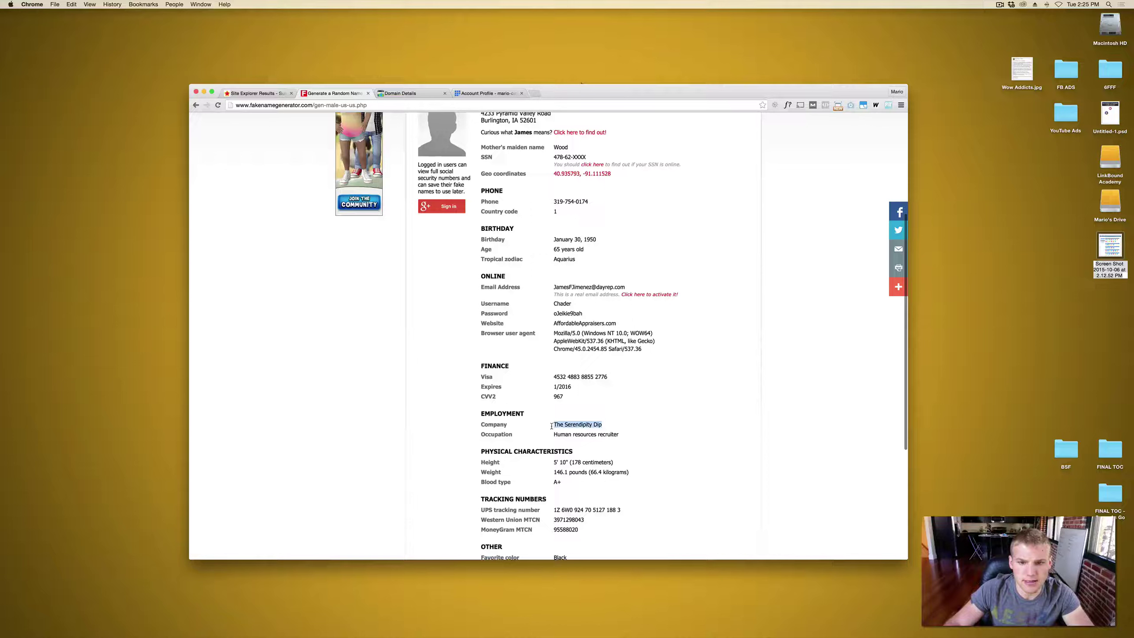
{"action": "key", "text": "super+4"}
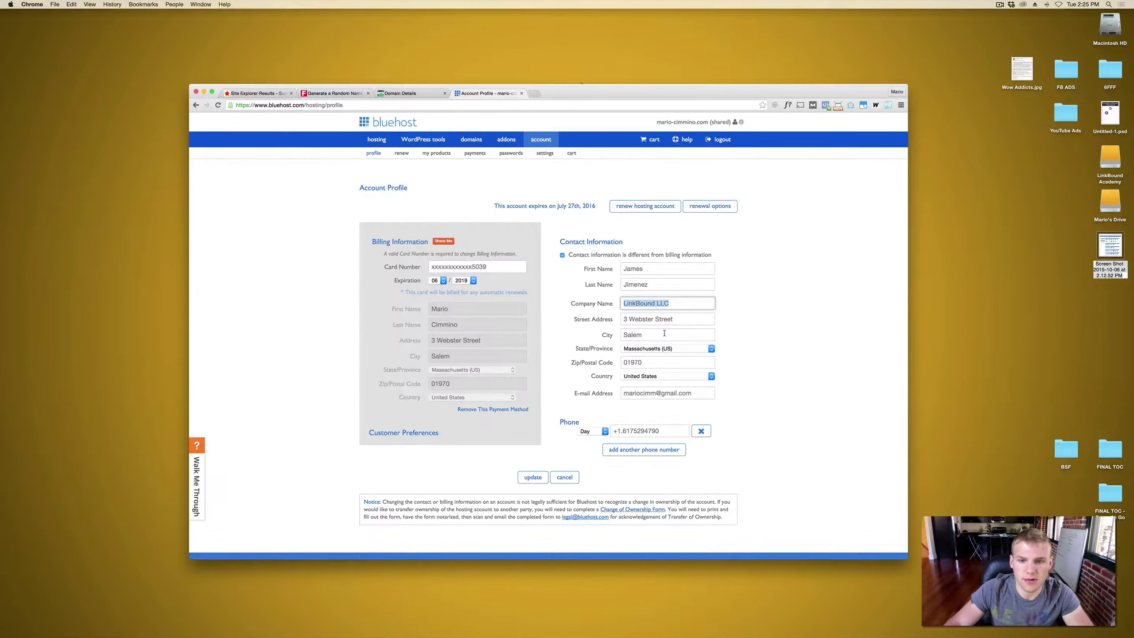
{"action": "key", "text": "super+v"}
- Review the rest of the persona's details on the Fake Name Generator page
{"action": "left_click", "coordinate": [338, 95]}
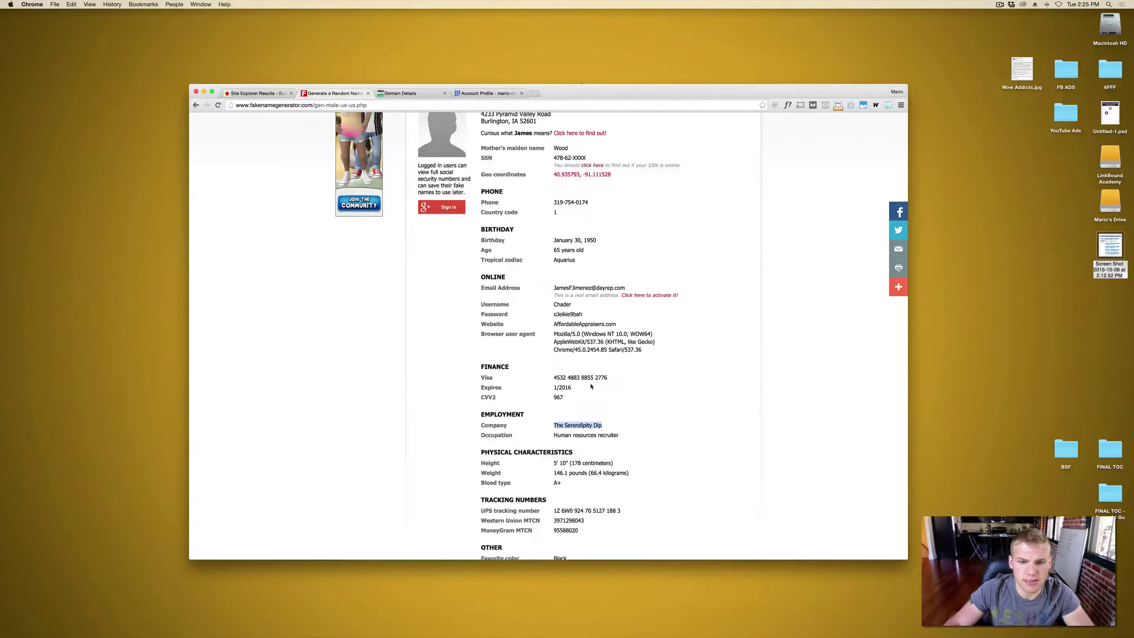
{"action": "left_click", "coordinate": [593, 390]}
{"action": "scroll", "coordinate": [594, 390], "scroll_direction": "down", "scroll_amount": 1}
{"action": "scroll", "coordinate": [594, 390], "scroll_direction": "up", "scroll_amount": 3}
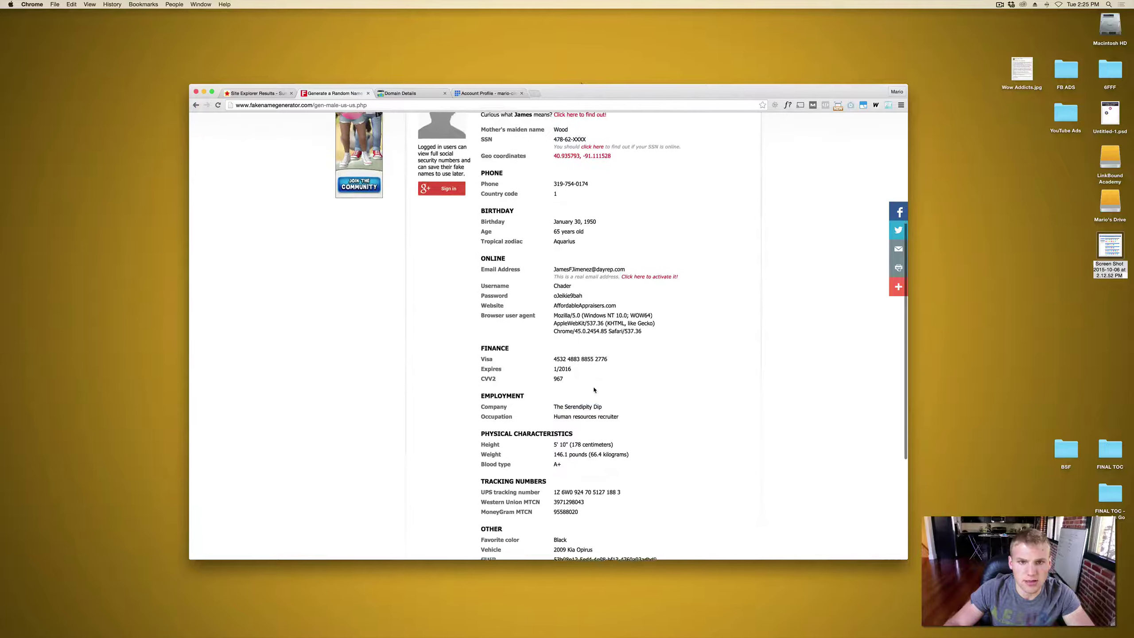
{"action": "scroll", "coordinate": [575, 300], "scroll_direction": "up", "scroll_amount": 1}
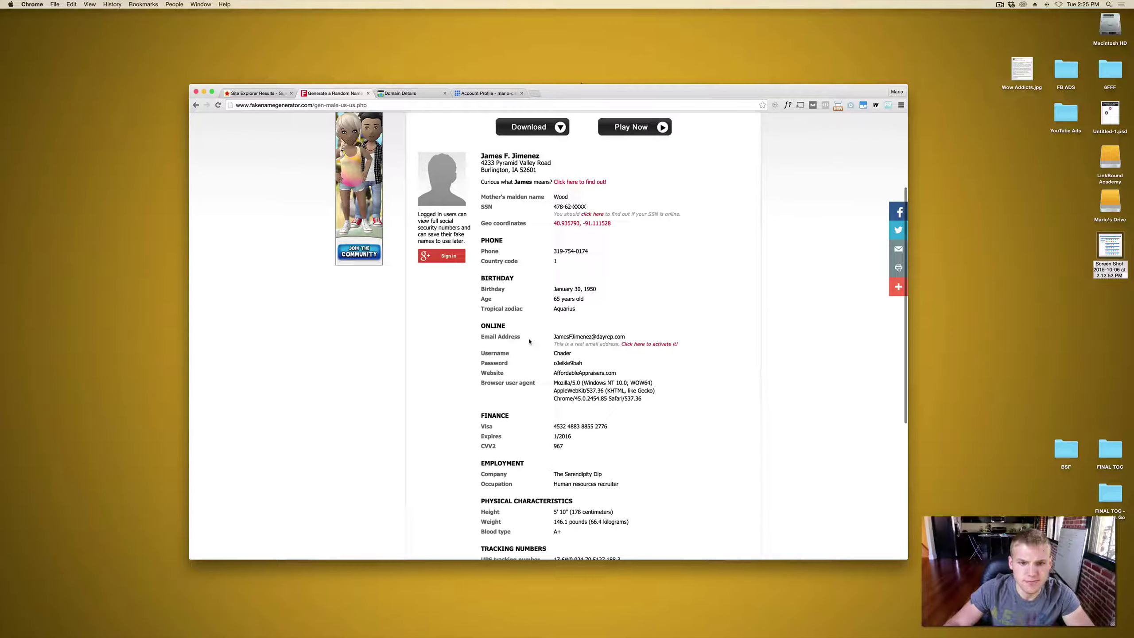
{"action": "scroll", "coordinate": [549, 227], "scroll_direction": "up", "scroll_amount": 1}
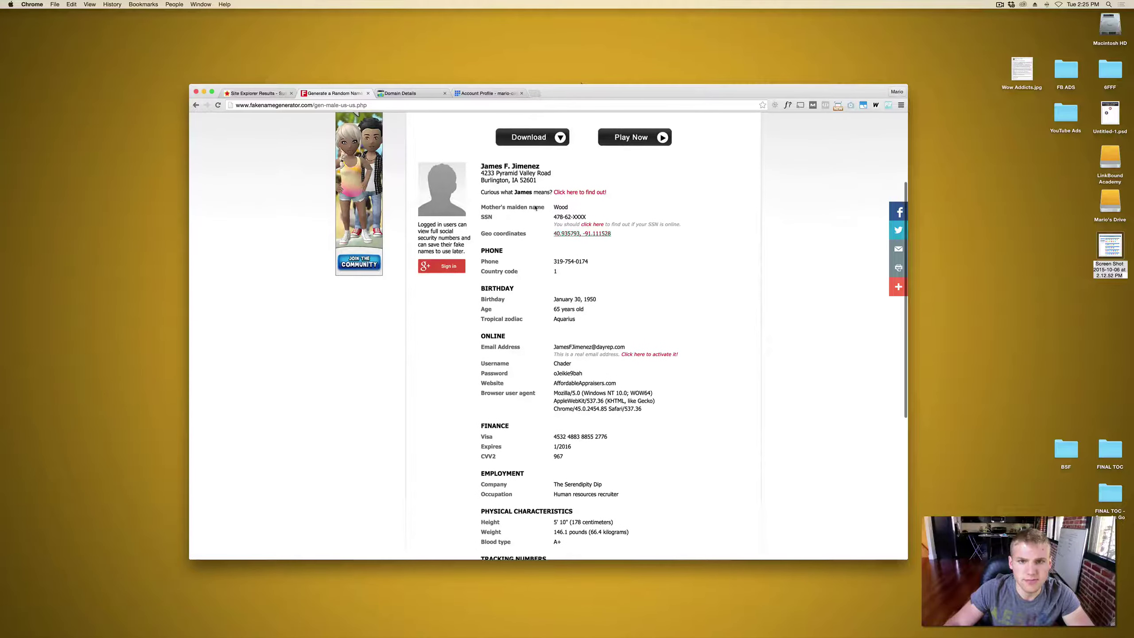
{"action": "scroll", "coordinate": [557, 271], "scroll_direction": "down", "scroll_amount": 5}
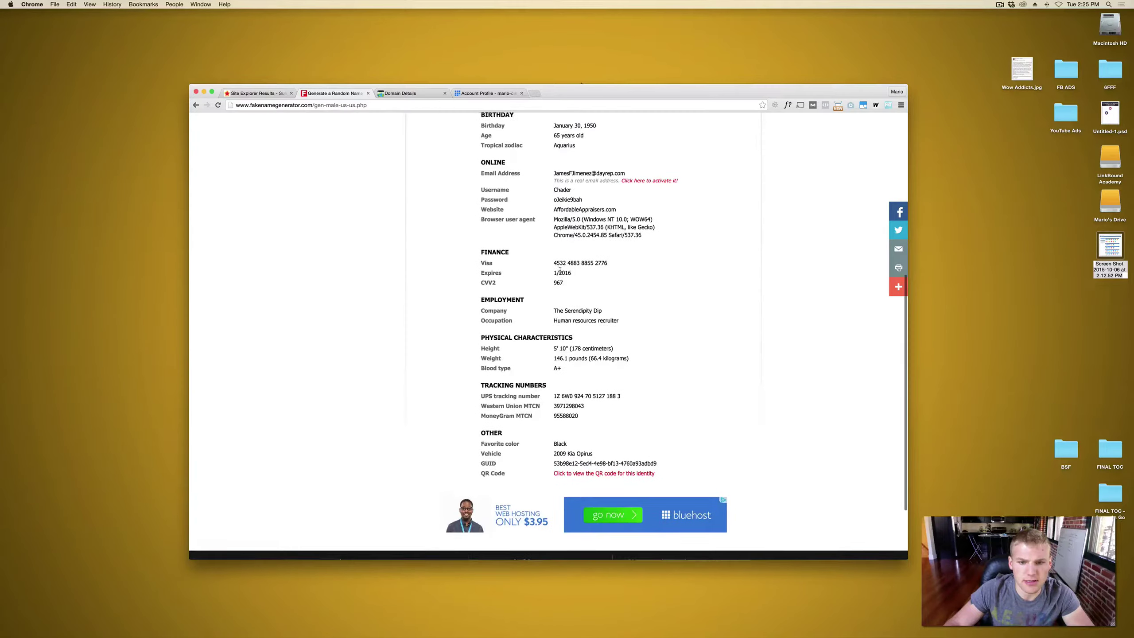
{"action": "scroll", "coordinate": [560, 270], "scroll_direction": "up", "scroll_amount": 6}
{"action": "scroll", "coordinate": [560, 271], "scroll_direction": "up", "scroll_amount": 2}
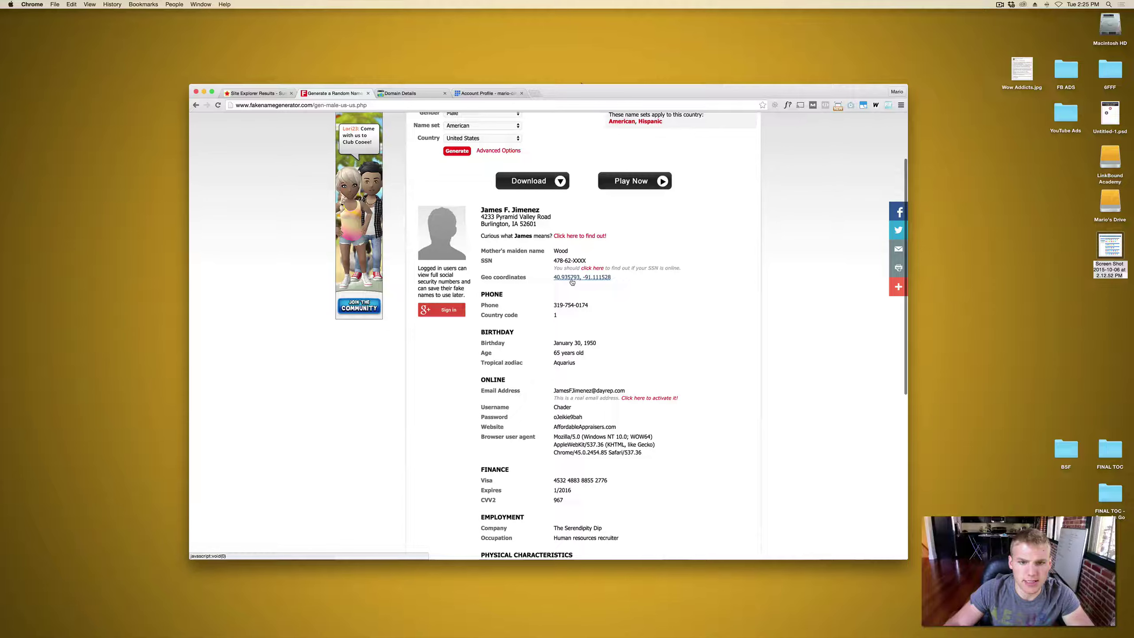
{"action": "scroll", "coordinate": [520, 359], "scroll_direction": "down", "scroll_amount": 1}
{"action": "scroll", "coordinate": [520, 360], "scroll_direction": "down", "scroll_amount": 5}
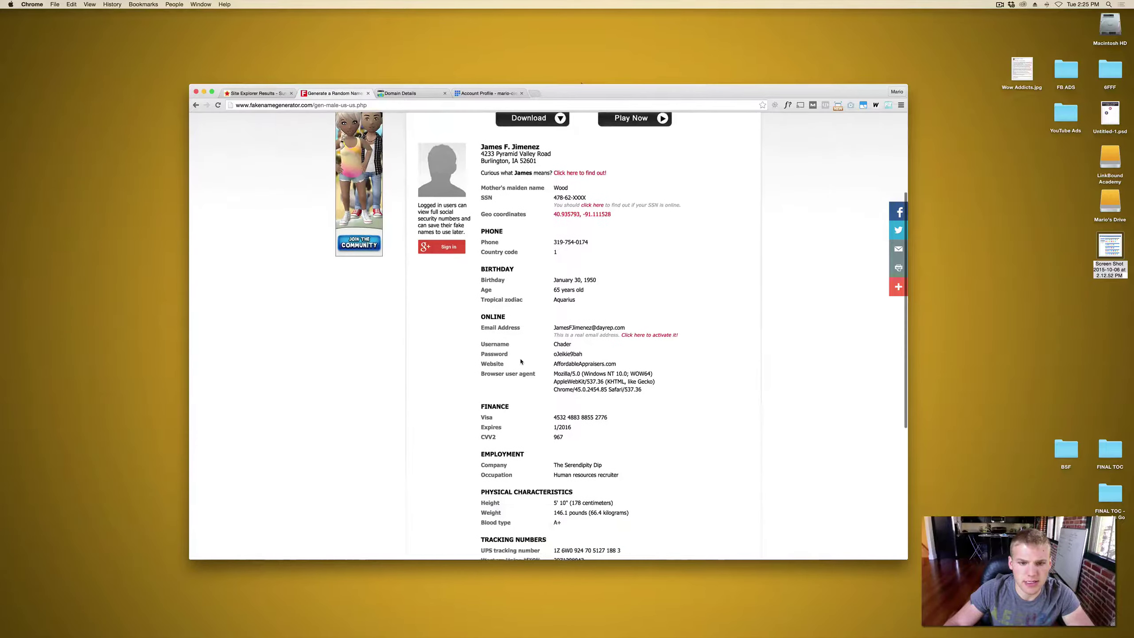
{"action": "scroll", "coordinate": [520, 361], "scroll_direction": "down", "scroll_amount": 1}
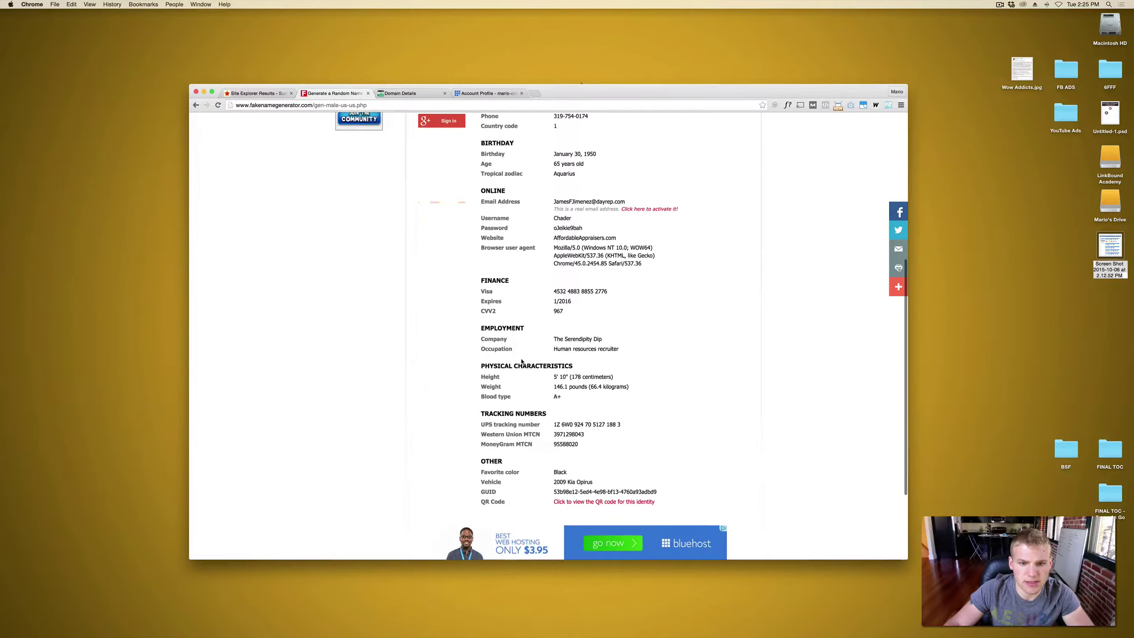
{"action": "scroll", "coordinate": [521, 361], "scroll_direction": "up", "scroll_amount": 15}
- In a new tab, search Google for 'random address generator' and open the RandomLists result
{"action": "key", "text": "super+t"}
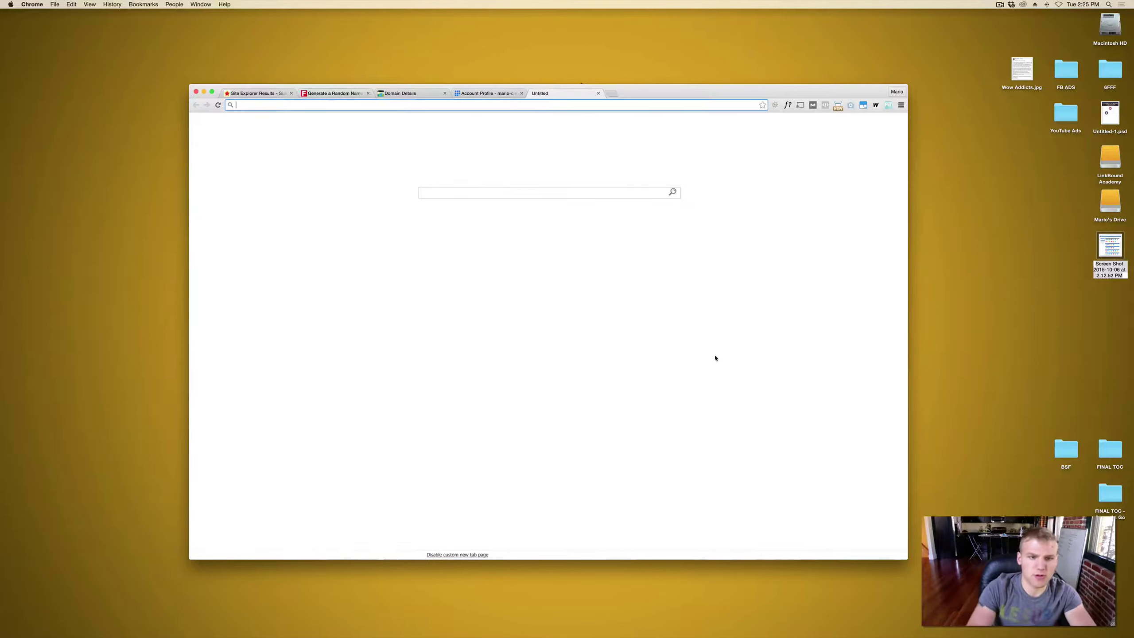
{"action": "type", "text": "go"}
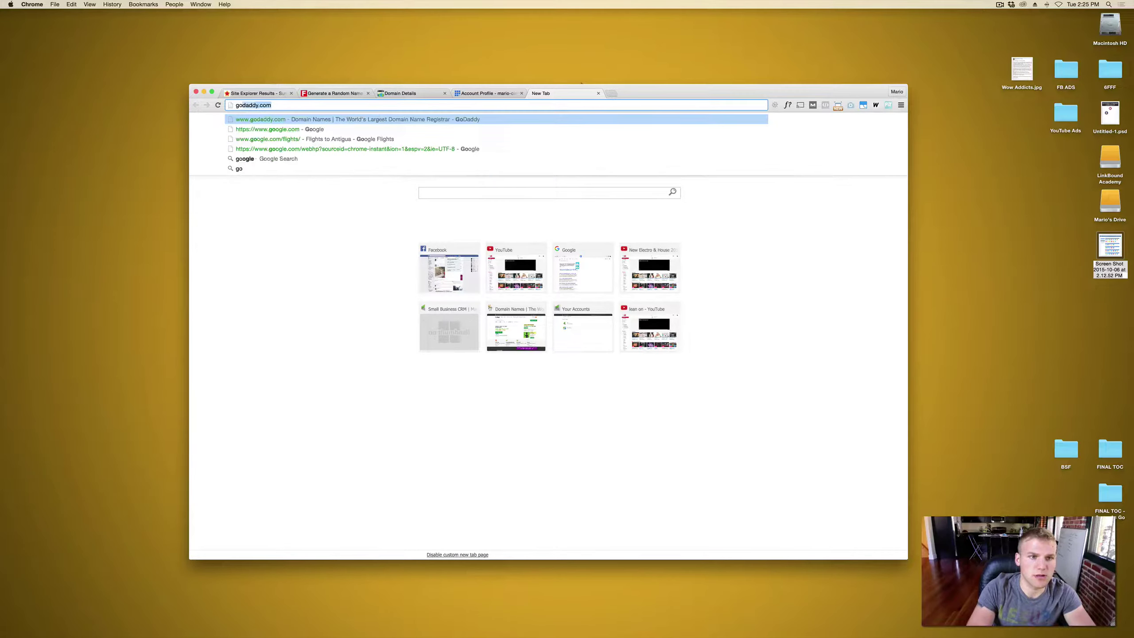
{"action": "type", "text": "o"}
{"action": "key", "text": "Return"}
{"action": "type", "text": "ran"}
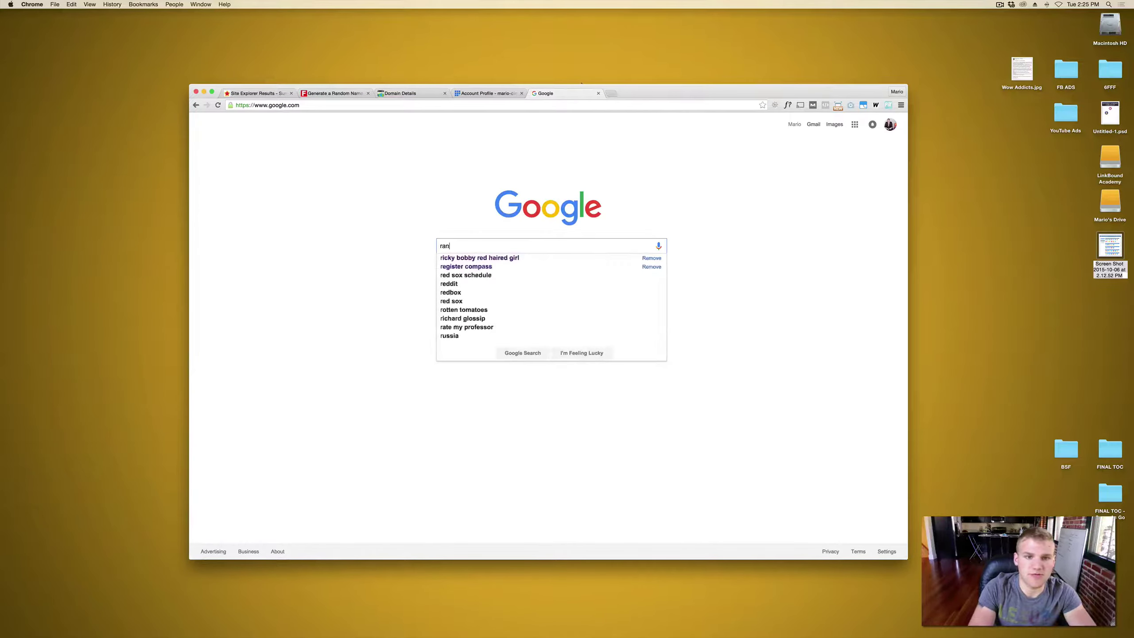
{"action": "type", "text": "dom address"}
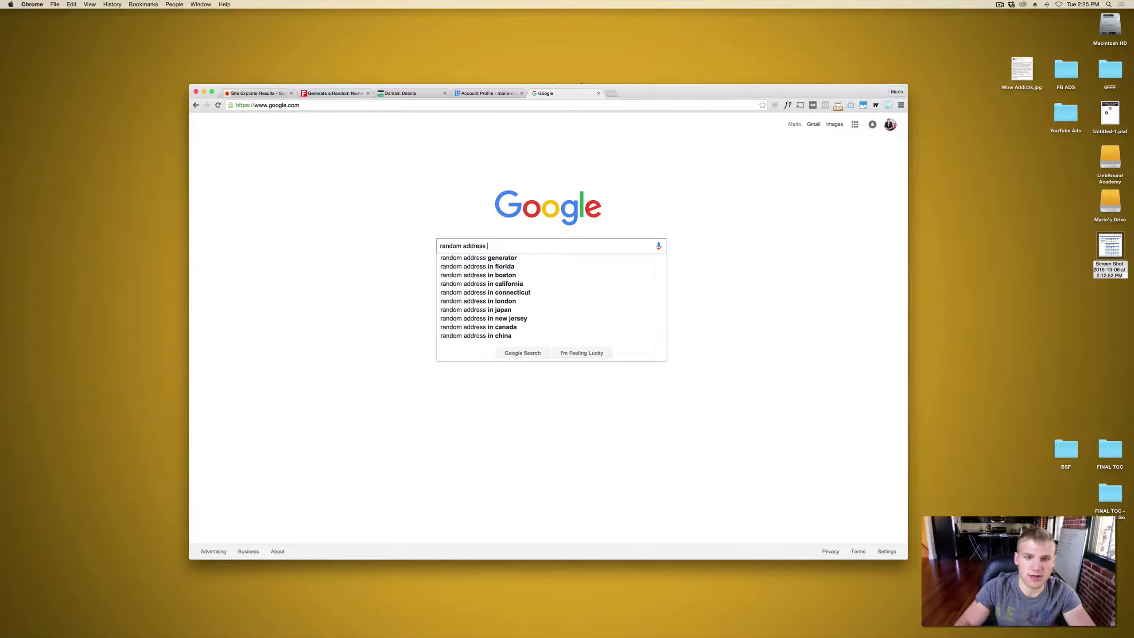
{"action": "key", "text": "Down"}
{"action": "key", "text": "Return"}
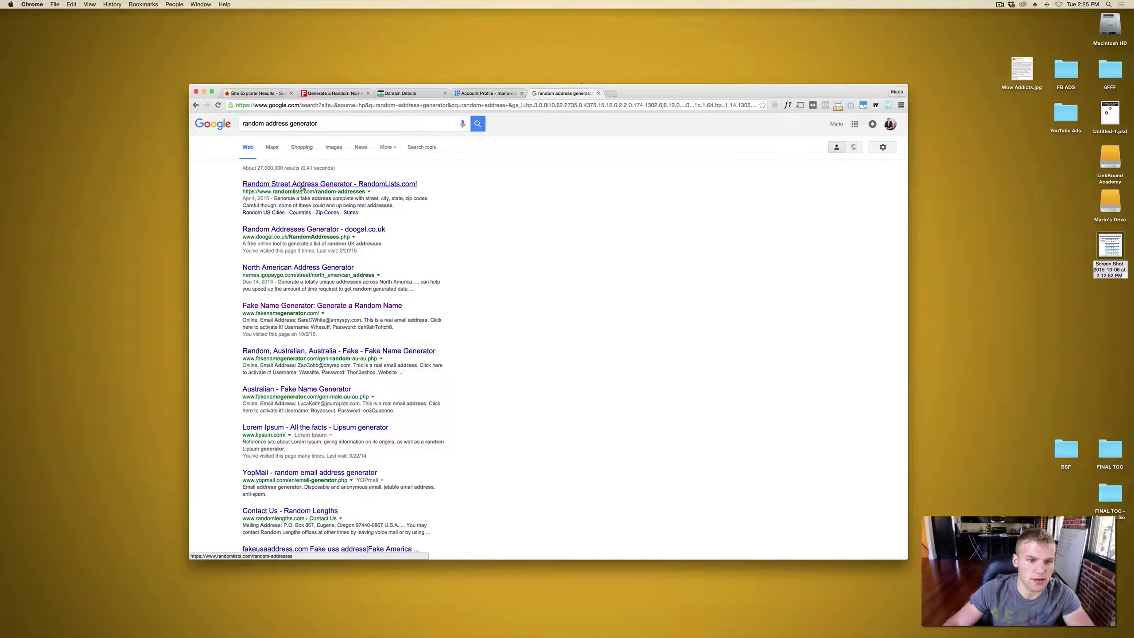
{"action": "left_click", "coordinate": [303, 184]}
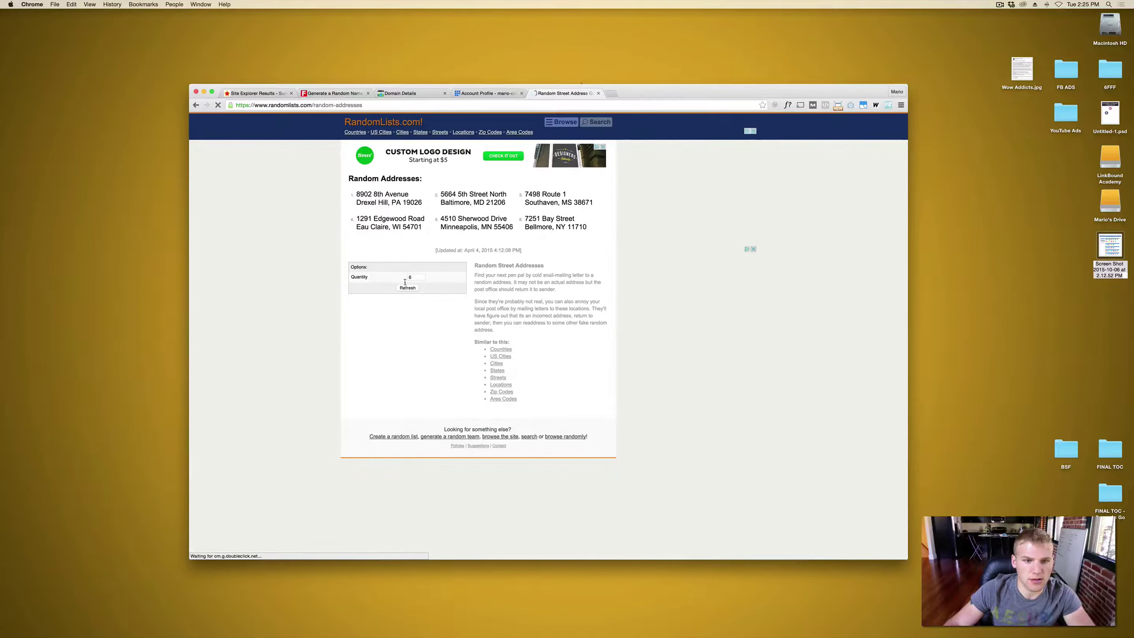
- Refresh the RandomLists addresses and compare them with the persona's street address
{"action": "left_click", "coordinate": [407, 288]}
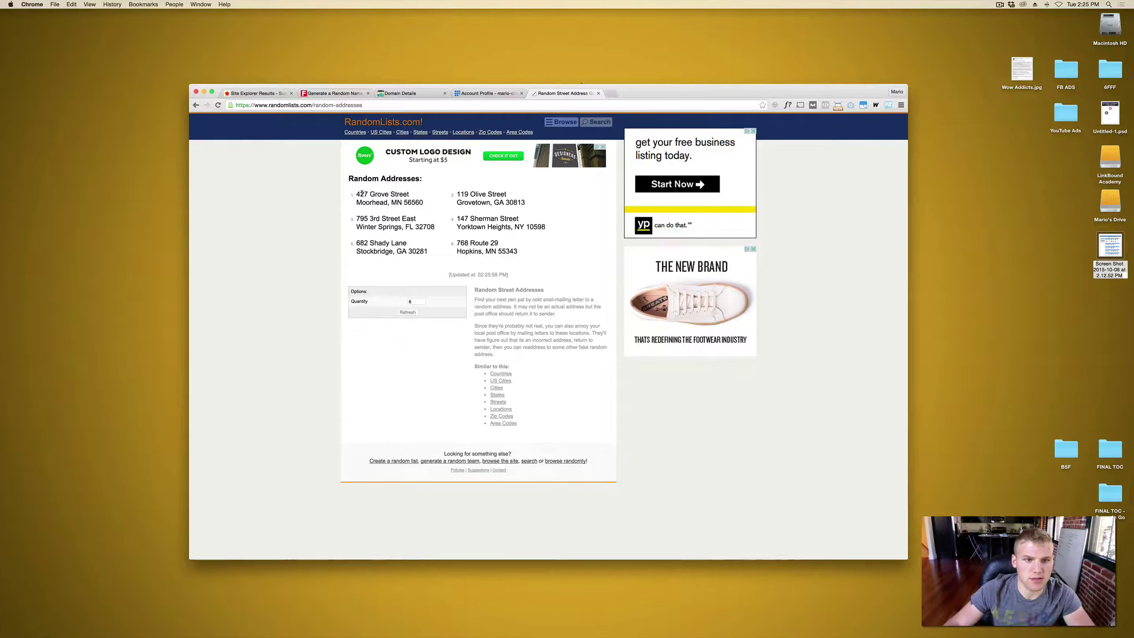
{"action": "left_click_drag", "start_coordinate": [356, 193], "coordinate": [405, 194]}
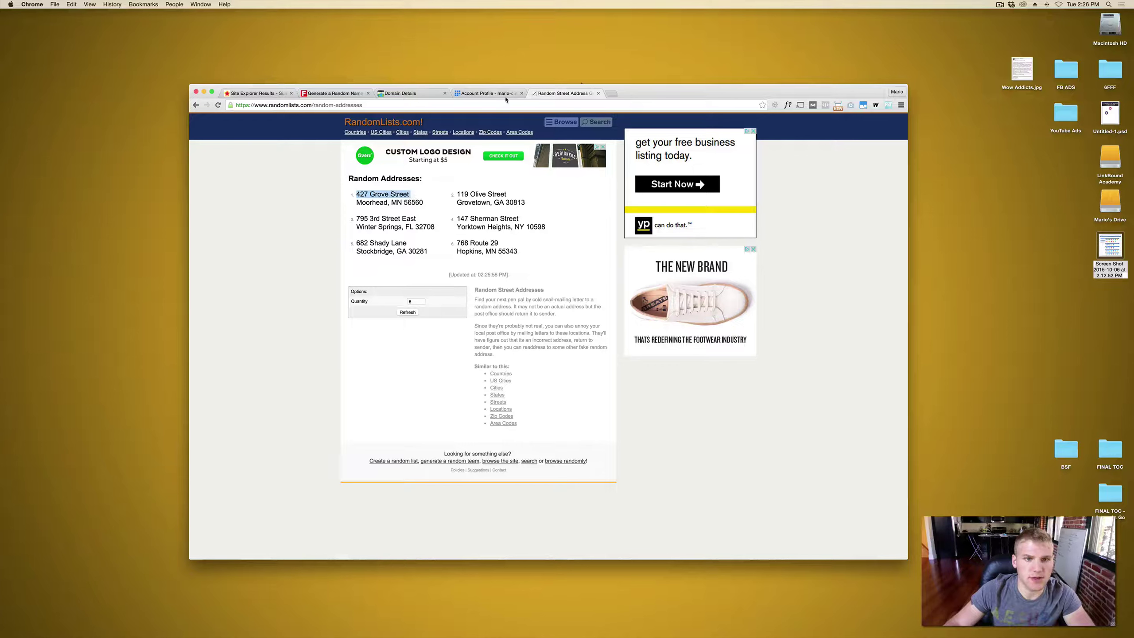
{"action": "left_click", "coordinate": [488, 93]}
{"action": "left_click", "coordinate": [334, 93]}
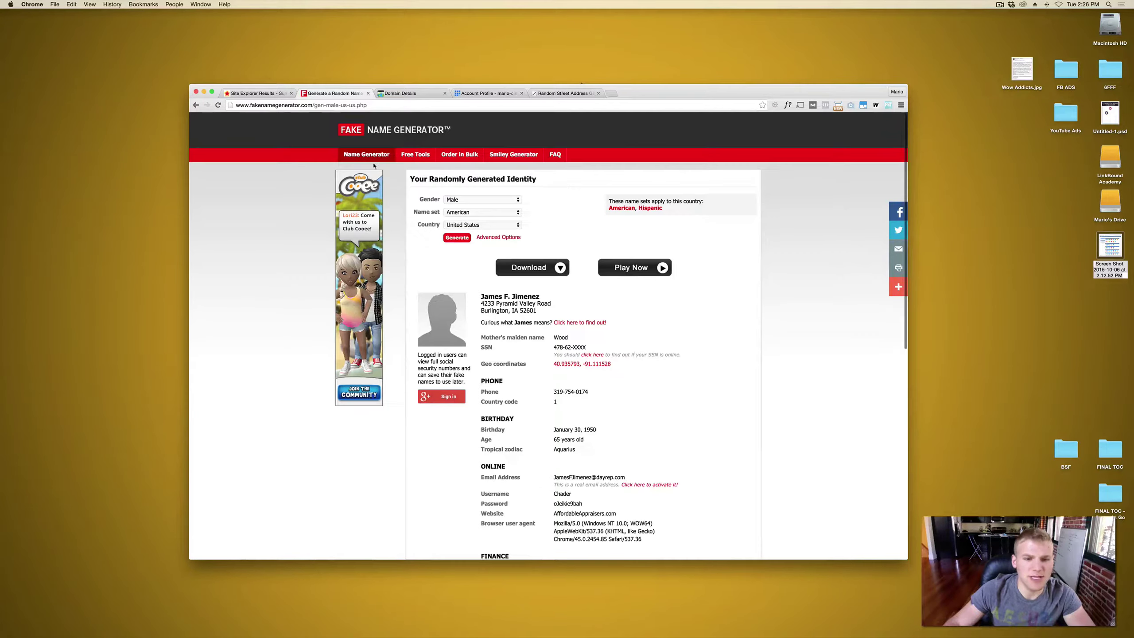
{"action": "scroll", "coordinate": [538, 367], "scroll_direction": "down", "scroll_amount": 5}
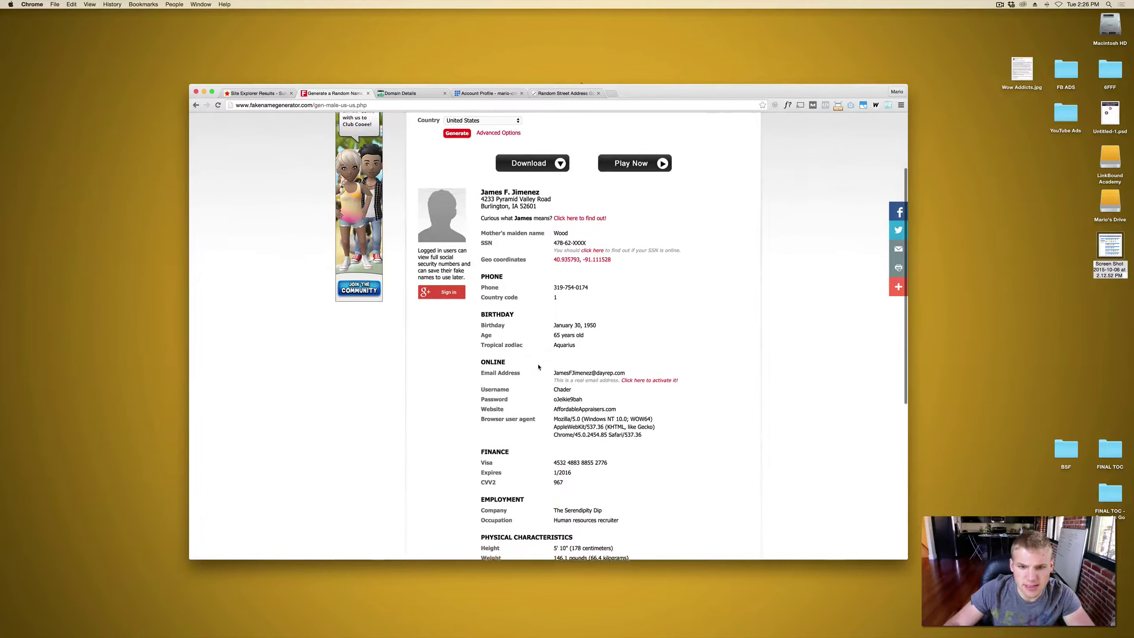
{"action": "scroll", "coordinate": [538, 366], "scroll_direction": "down", "scroll_amount": 6}
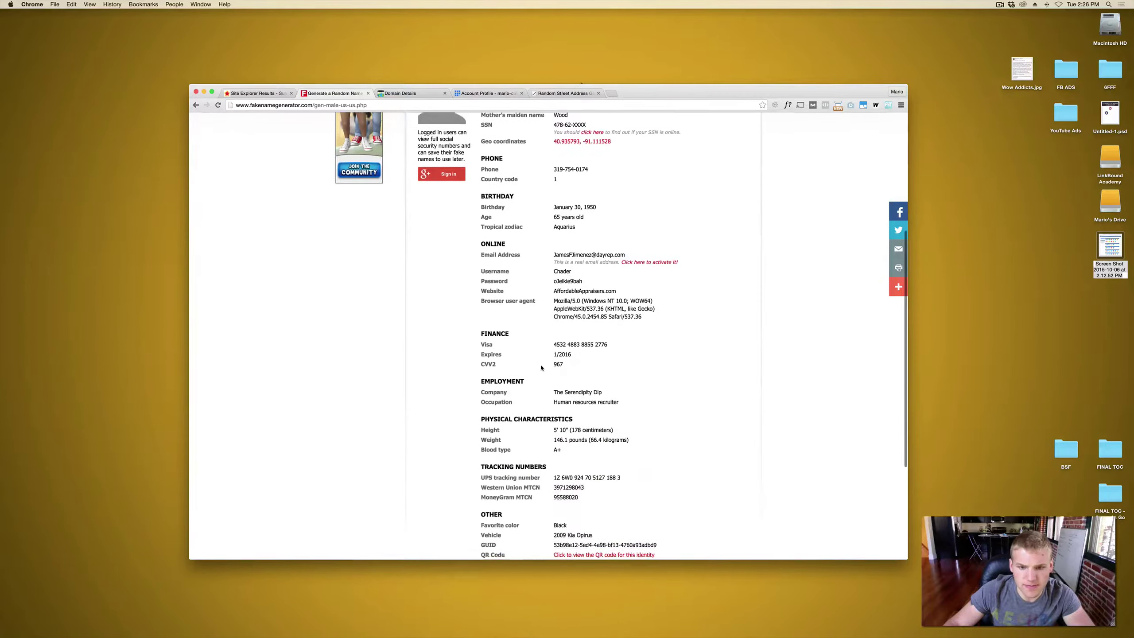
{"action": "scroll", "coordinate": [541, 367], "scroll_direction": "down", "scroll_amount": 5}
{"action": "scroll", "coordinate": [542, 366], "scroll_direction": "up", "scroll_amount": 11}
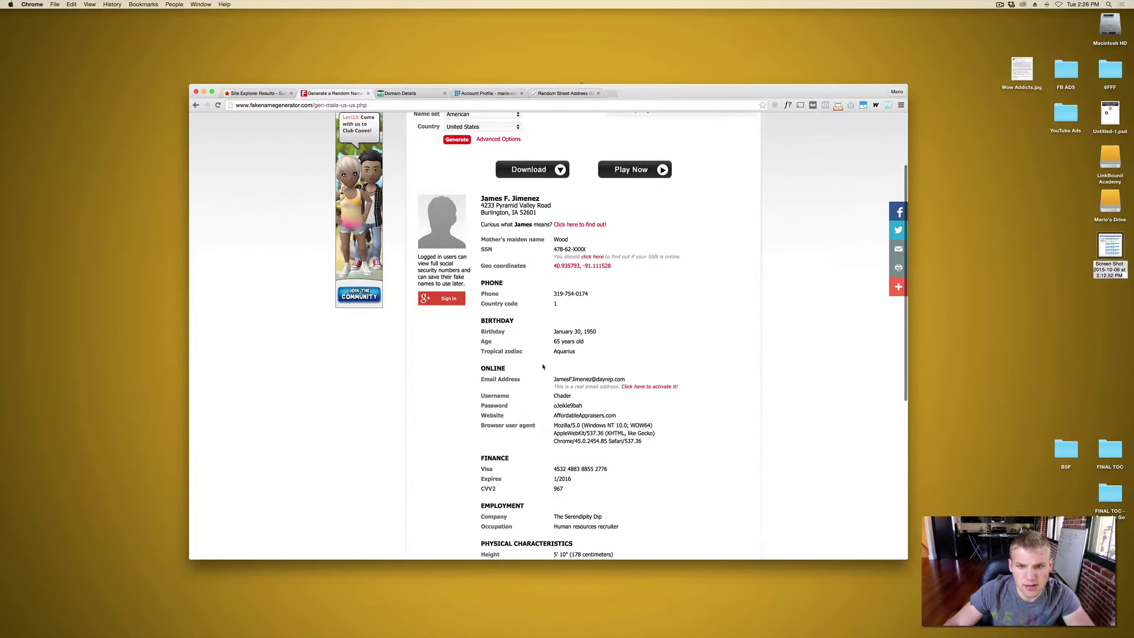
{"action": "scroll", "coordinate": [543, 366], "scroll_direction": "up", "scroll_amount": 3}
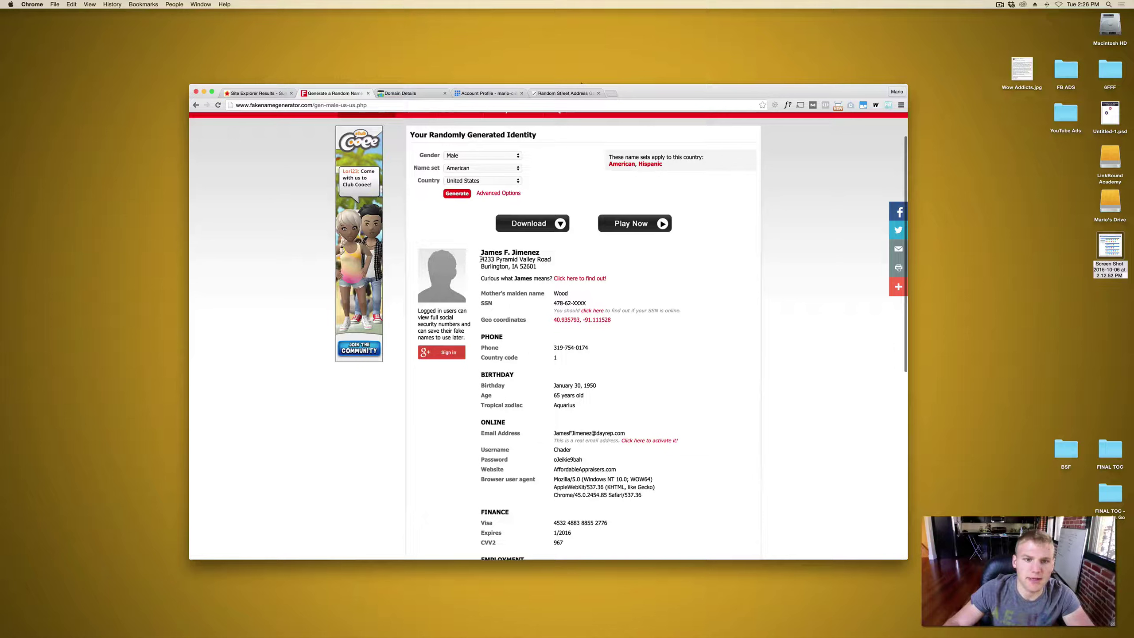
{"action": "left_click_drag", "start_coordinate": [481, 259], "coordinate": [551, 260]}
{"action": "key", "text": "super+c"}
{"action": "left_click", "coordinate": [589, 94]}
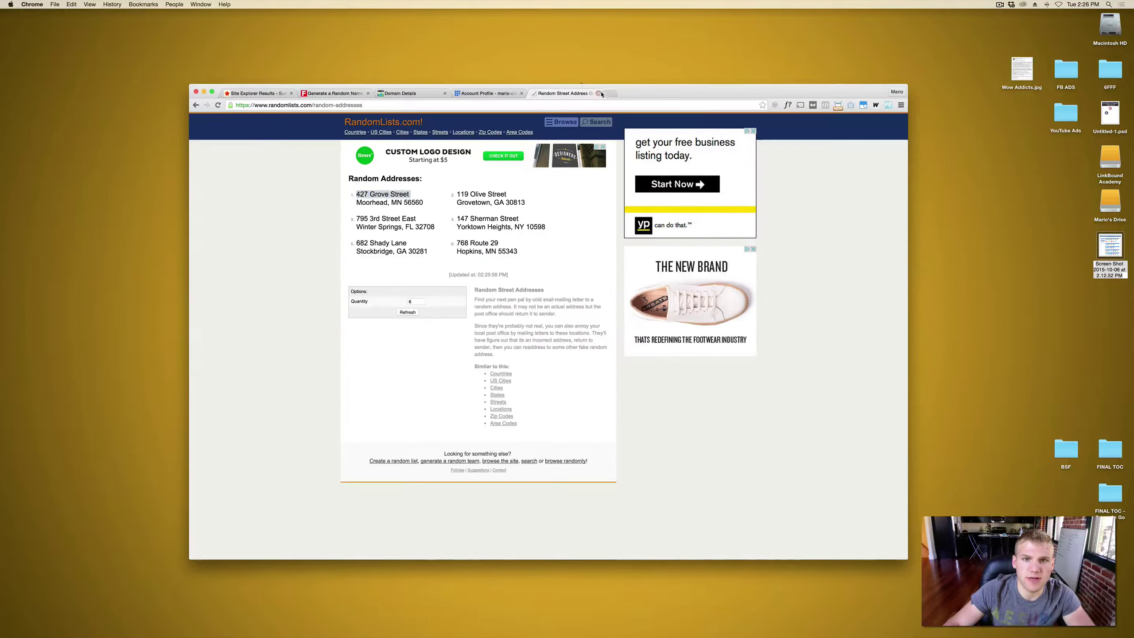
- Paste the persona's street address and city/state/zip line into Bluehost's contact form
{"action": "left_click", "coordinate": [599, 93]}
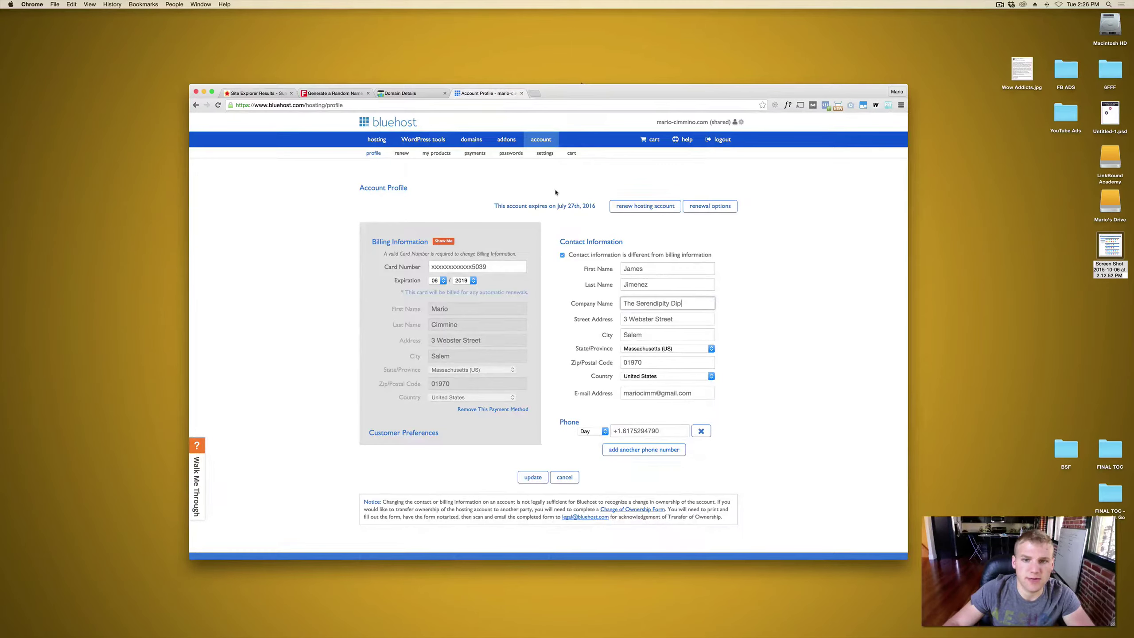
{"action": "triple_click", "coordinate": [662, 319]}
{"action": "key", "text": "super+v"}
{"action": "left_click", "coordinate": [335, 93]}
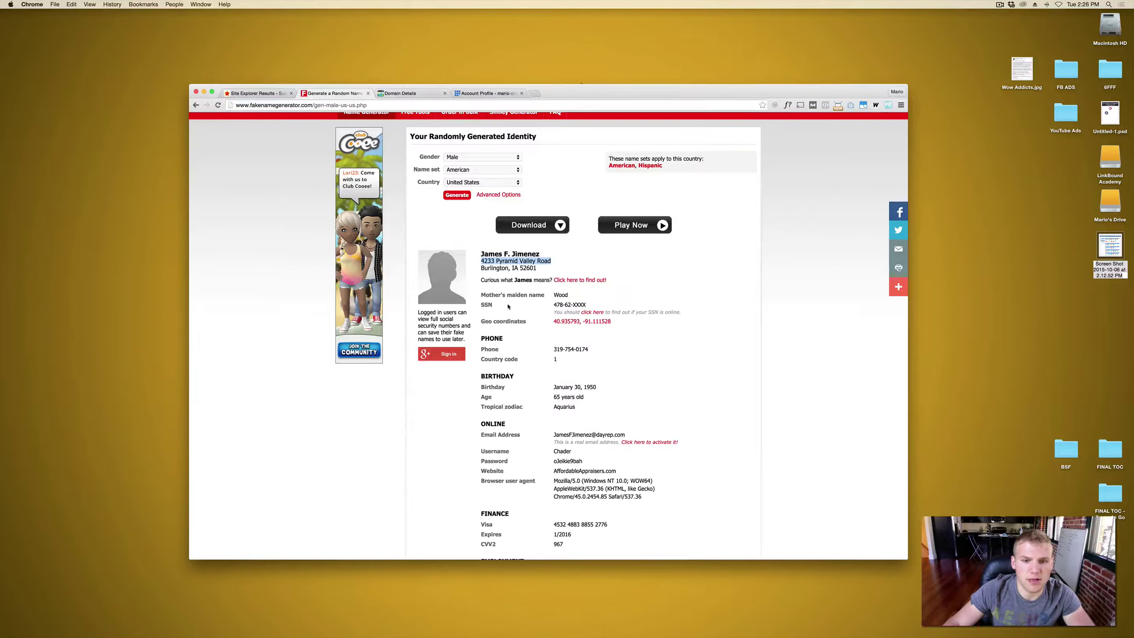
{"action": "left_click_drag", "start_coordinate": [540, 271], "coordinate": [478, 267]}
{"action": "key", "text": "super+c"}
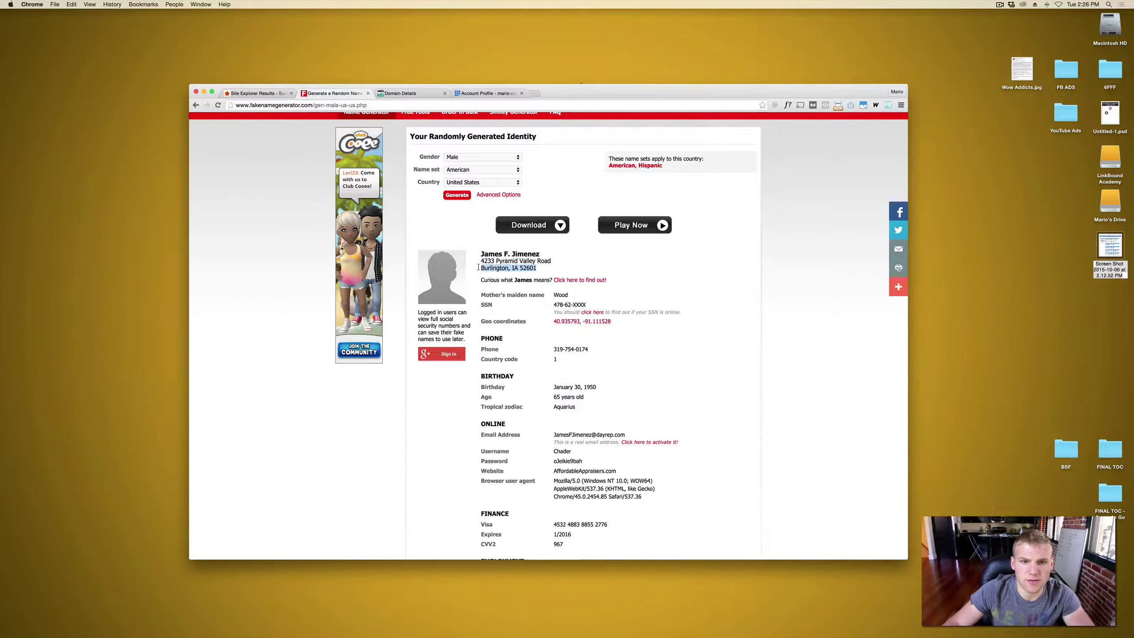
{"action": "left_click", "coordinate": [487, 93]}
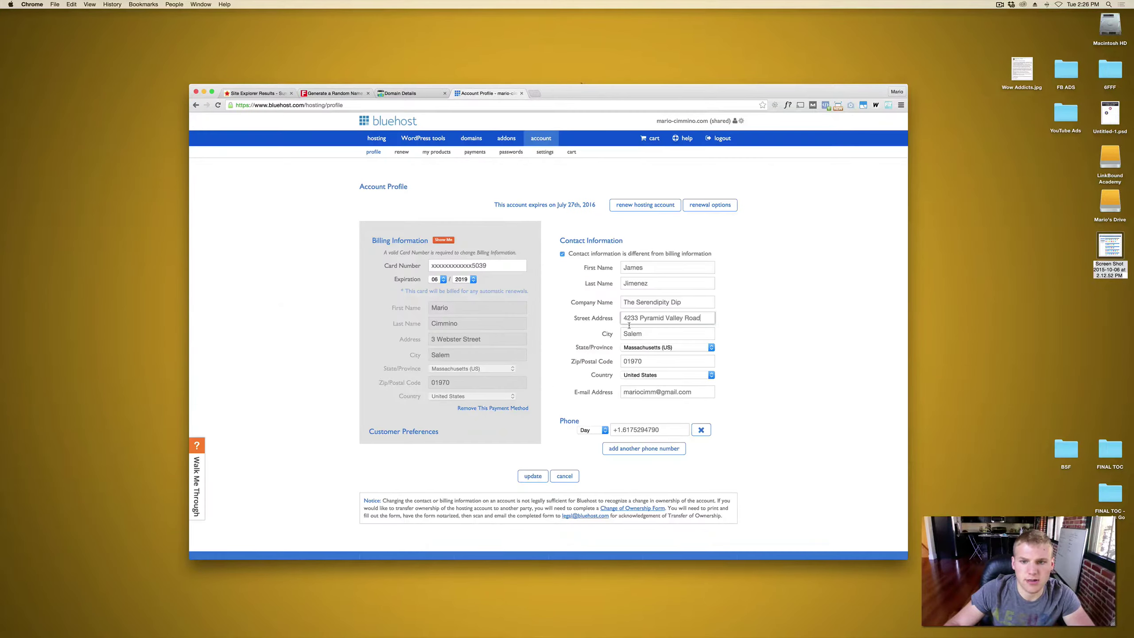
{"action": "double_click", "coordinate": [654, 332]}
{"action": "key", "text": "super+v"}
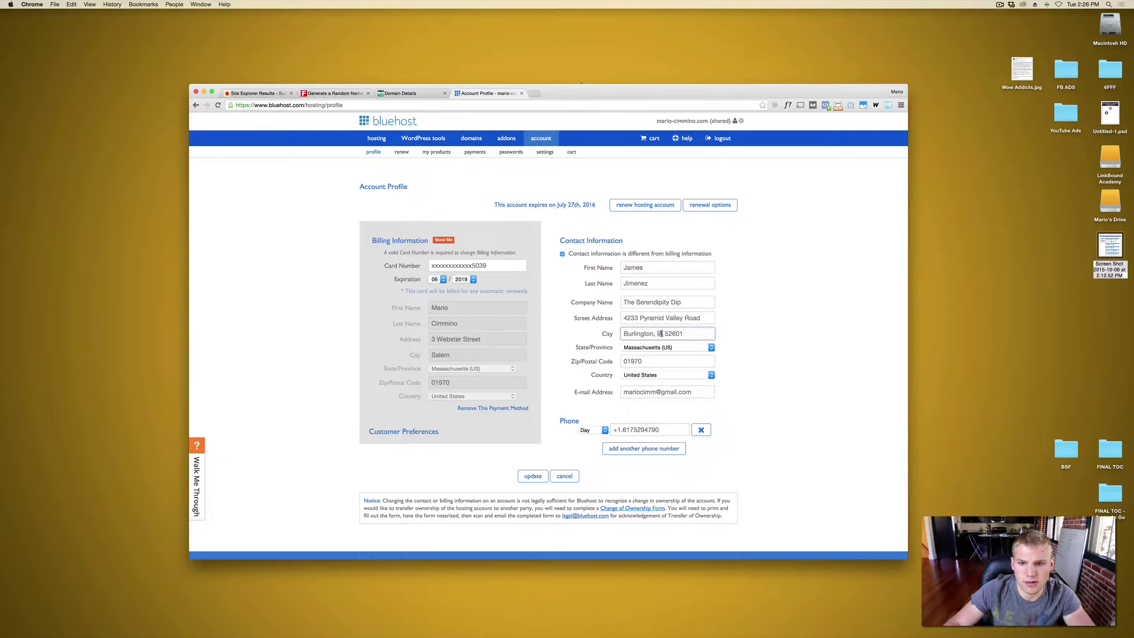
- Set State to Iowa, split the zip into its field leaving Burlington, and save the update
{"action": "left_click", "coordinate": [659, 349]}
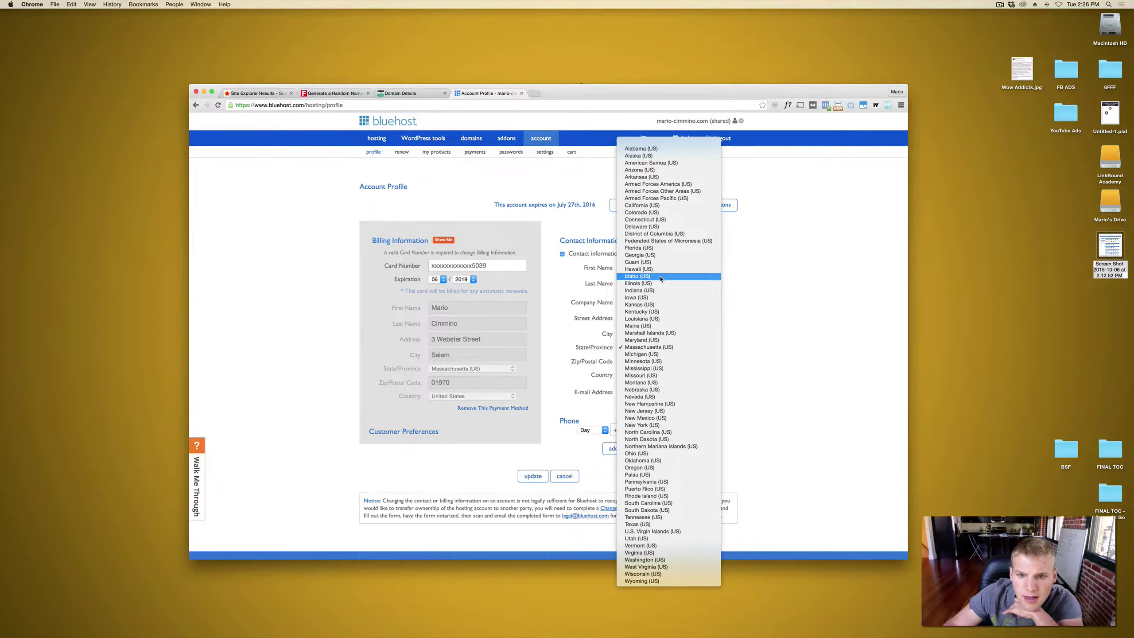
{"action": "left_click", "coordinate": [660, 297]}
{"action": "left_click", "coordinate": [691, 333]}
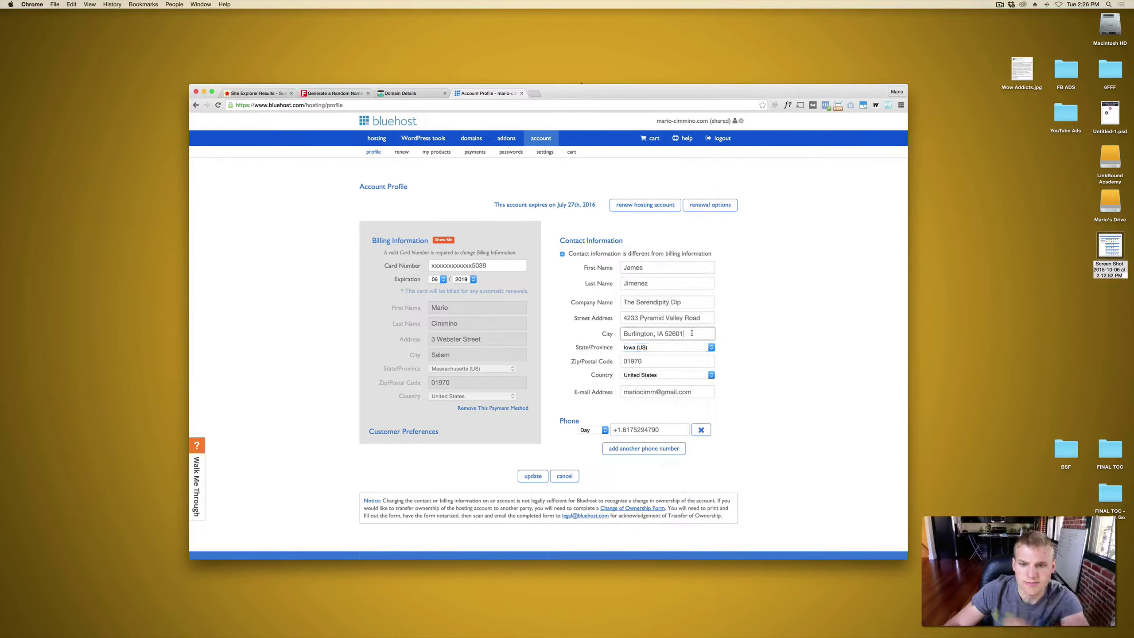
{"action": "key", "text": "super+x"}
{"action": "key", "text": "Tab"}
{"action": "key", "text": "Tab"}
{"action": "key", "text": "super+v"}
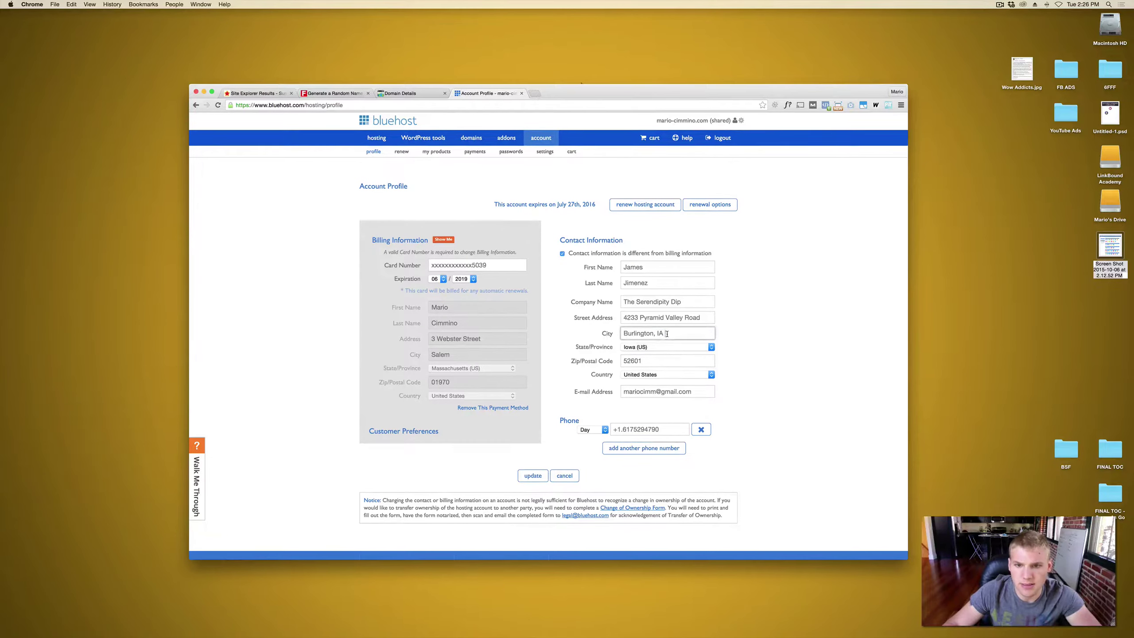
{"action": "left_click_drag", "start_coordinate": [667, 334], "coordinate": [655, 334]}
{"action": "key", "text": "BackSpace"}
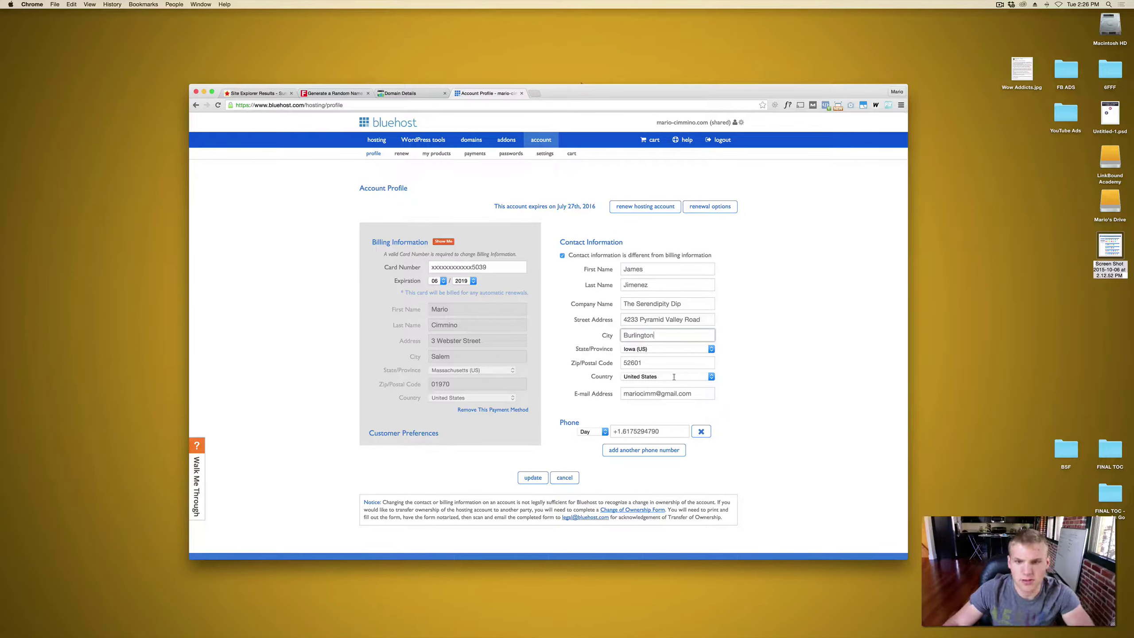
{"action": "left_click", "coordinate": [692, 394]}
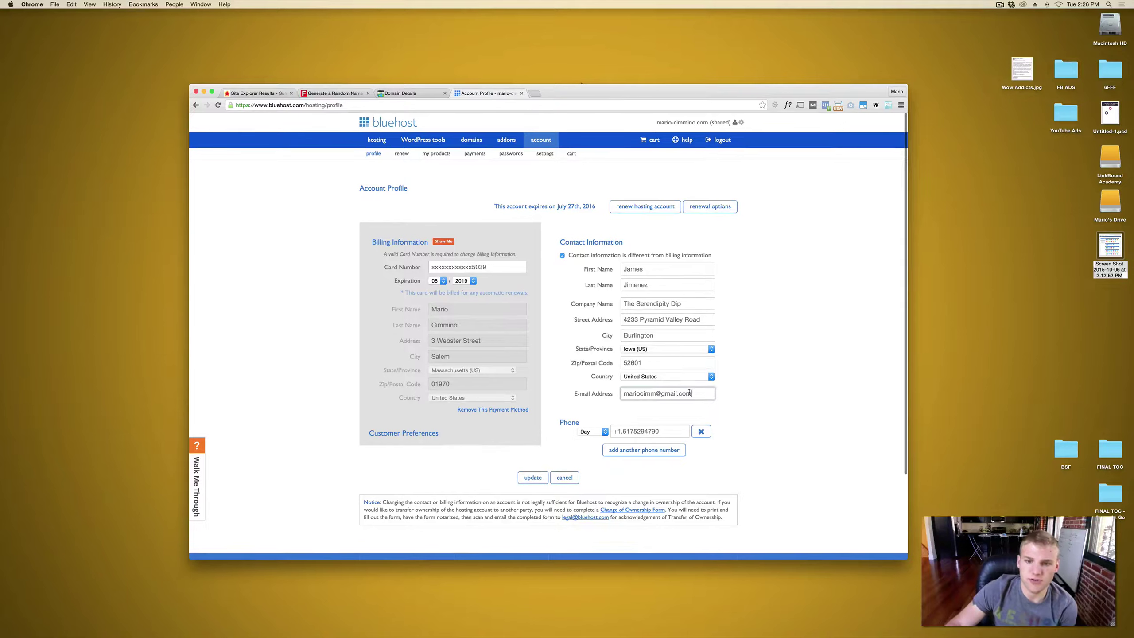
{"action": "left_click_drag", "start_coordinate": [689, 392], "coordinate": [615, 393]}
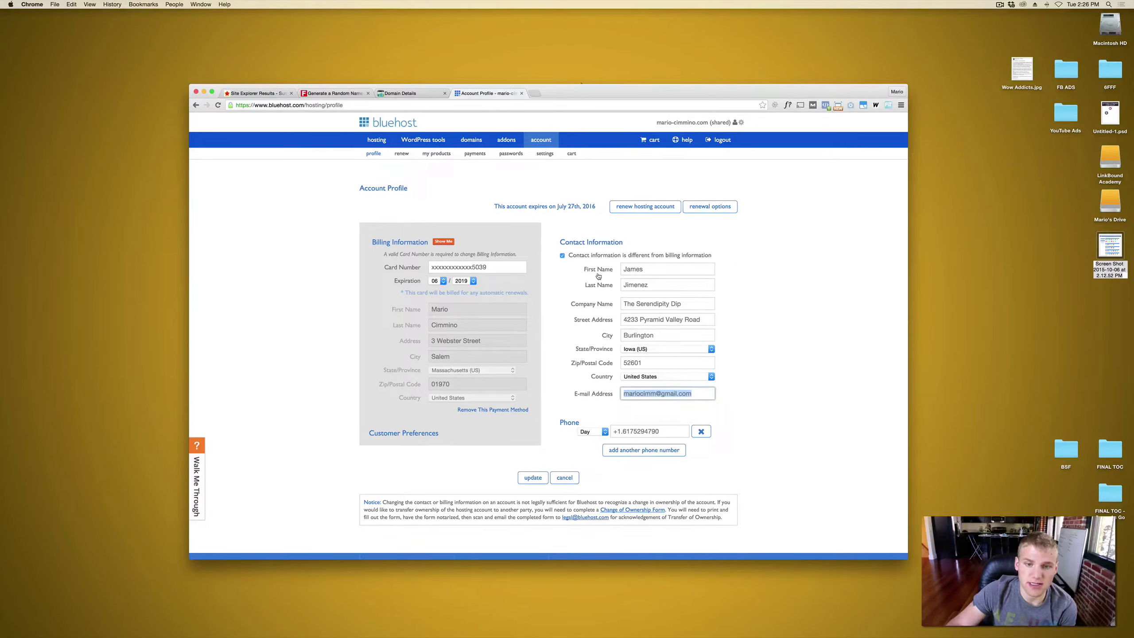
{"action": "left_click", "coordinate": [528, 477]}
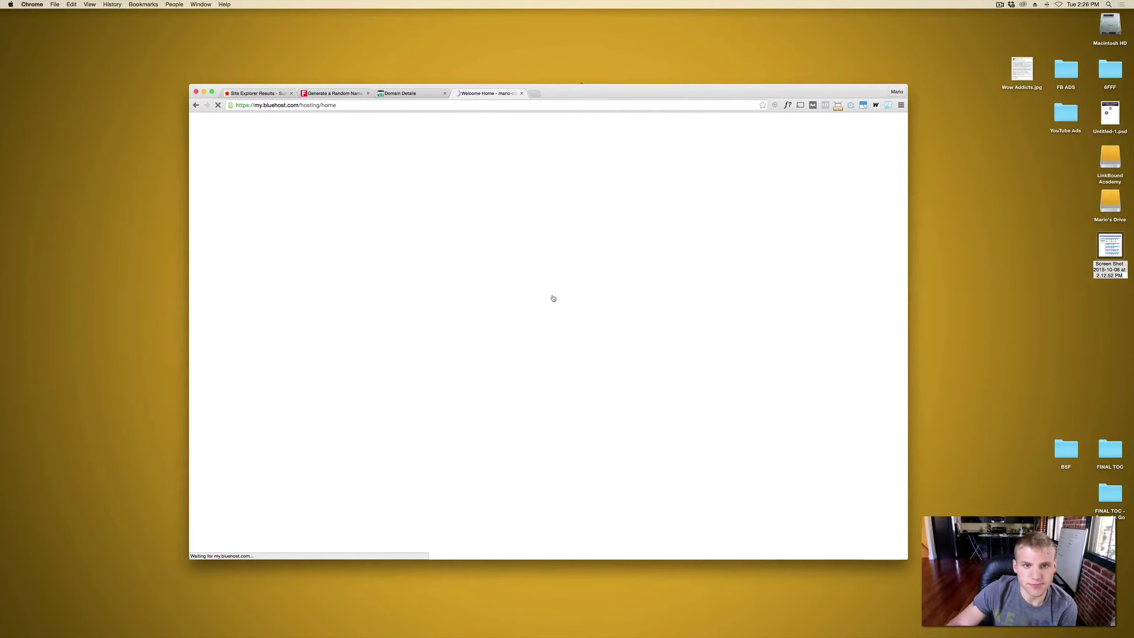
- Switch back to the Keynote slide on updating cPanel contact info for the persona
{"action": "key", "text": "ctrl+Right"}
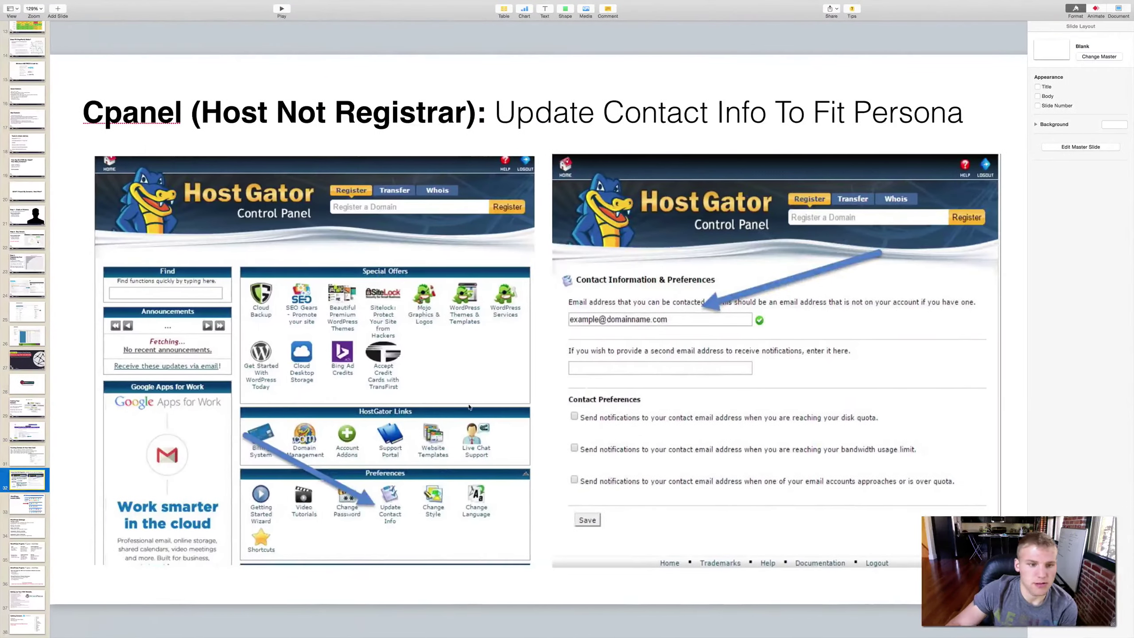